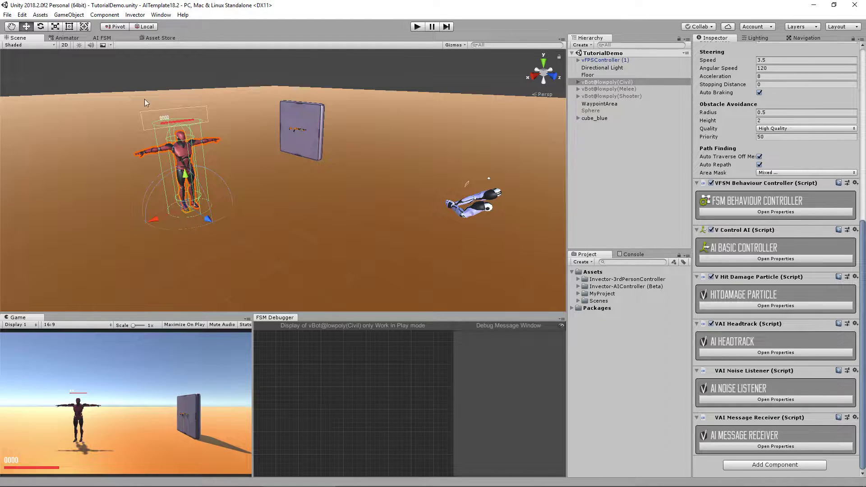
Step: Expand the Message Receiver and FSM Behaviour Controller properties and ping the assigned TutorialBehaviour asset
click(109, 39)
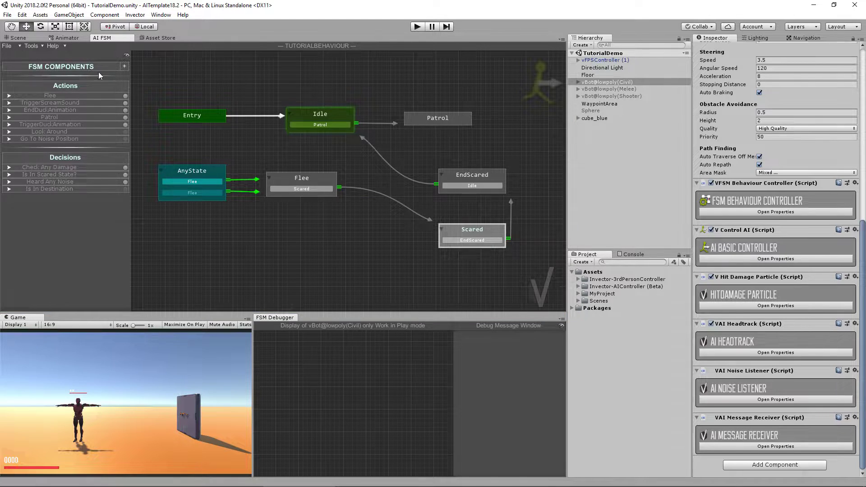
click(18, 38)
click(776, 447)
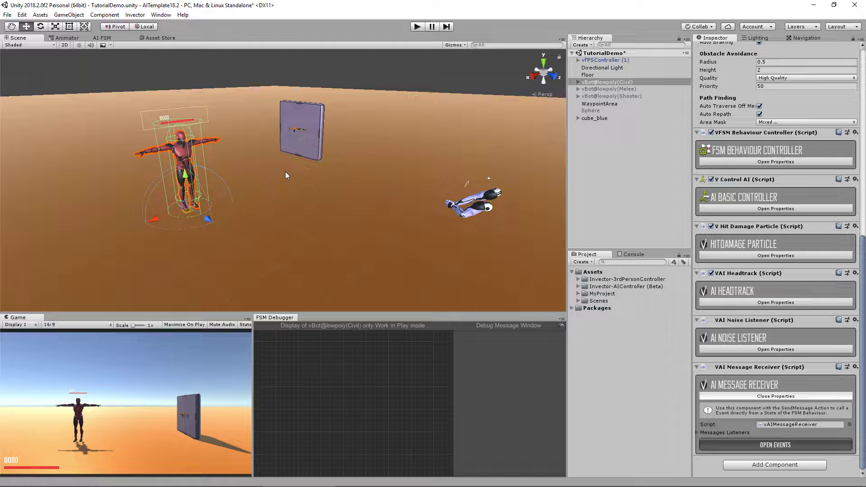
click(108, 38)
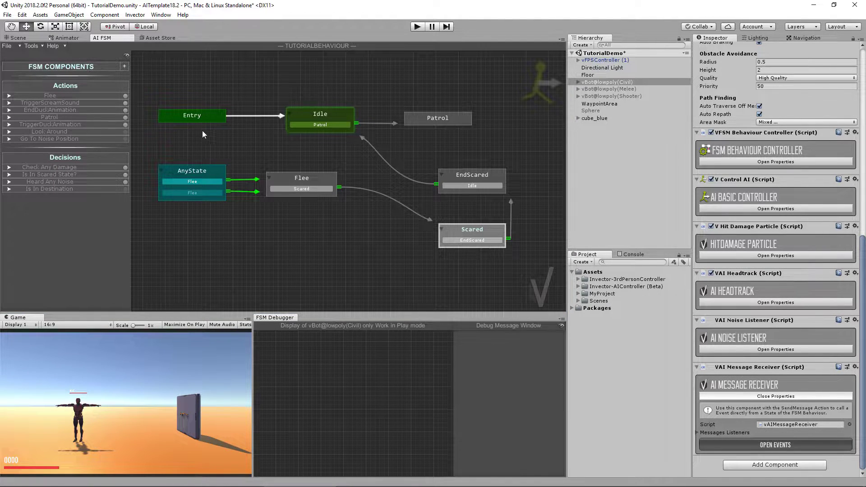
click(724, 163)
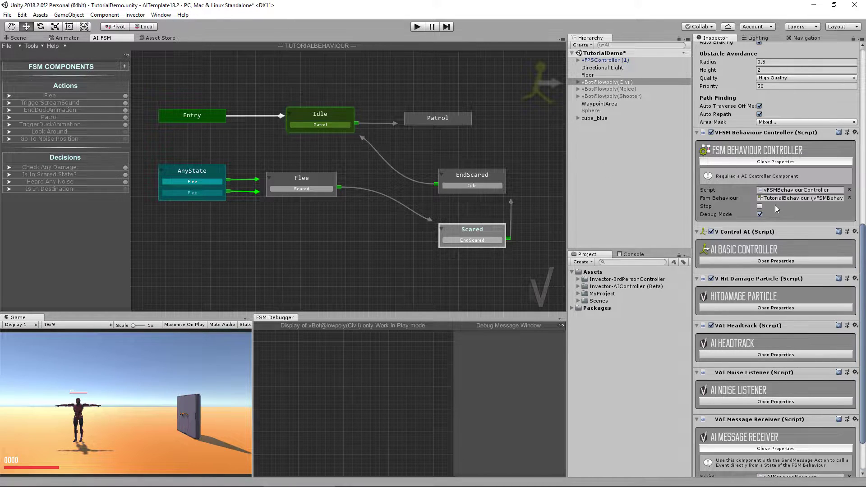
click(789, 199)
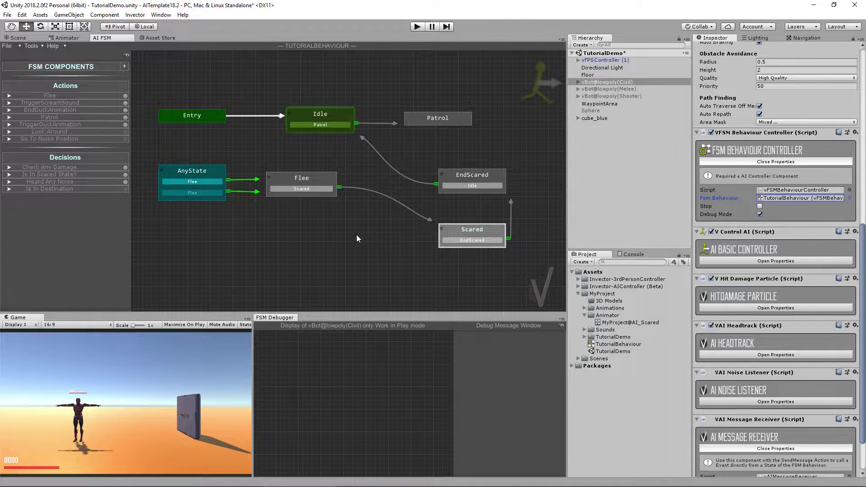
click(18, 37)
Step: Add a VAI Move To Position component to the vBot Civil character
mouse_move(378, 137)
alt+mouse_down()
mouse_move(376, 151)
mouse_move(375, 140)
alt+mouse_up()
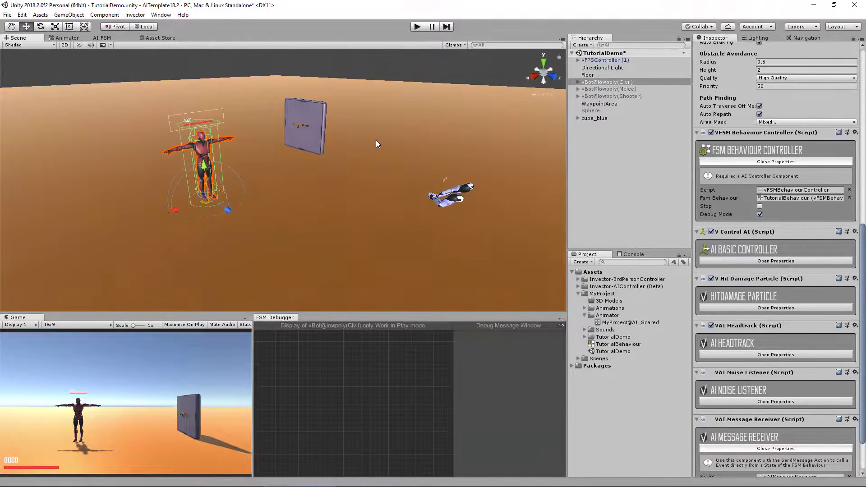
click(134, 14)
mouse_move(153, 26)
mouse_move(271, 39)
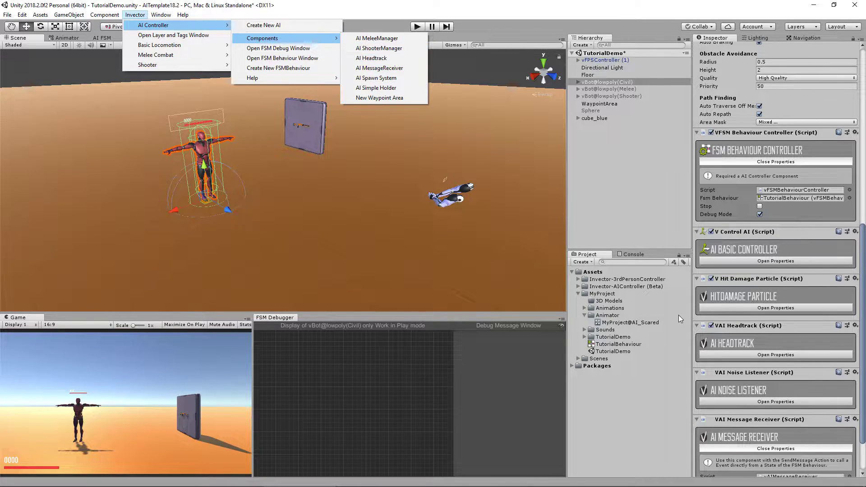
click(801, 197)
scroll(772, 406, down, 3)
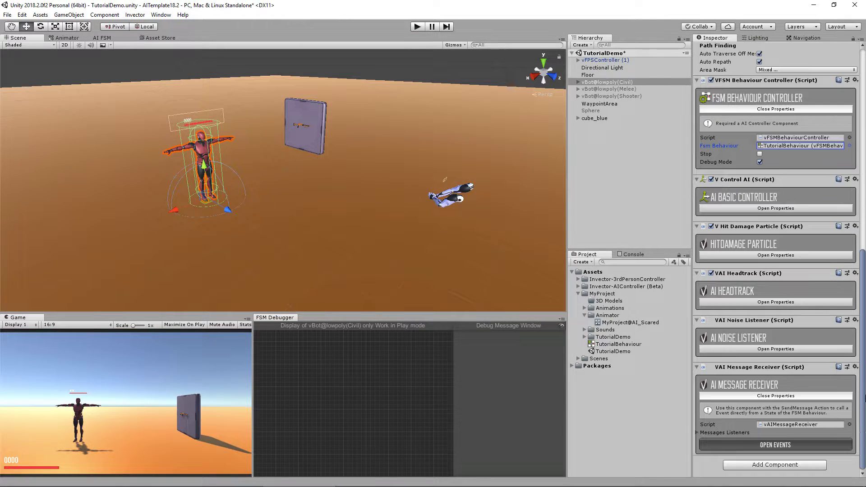
click(772, 466)
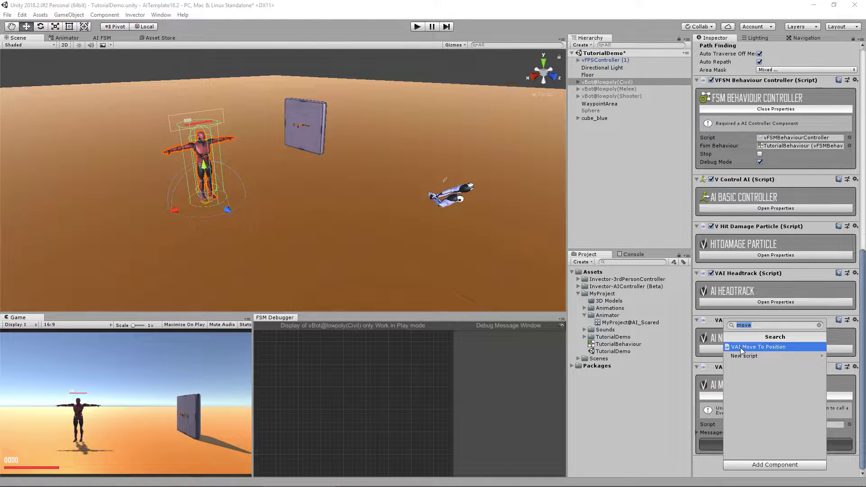
click(774, 348)
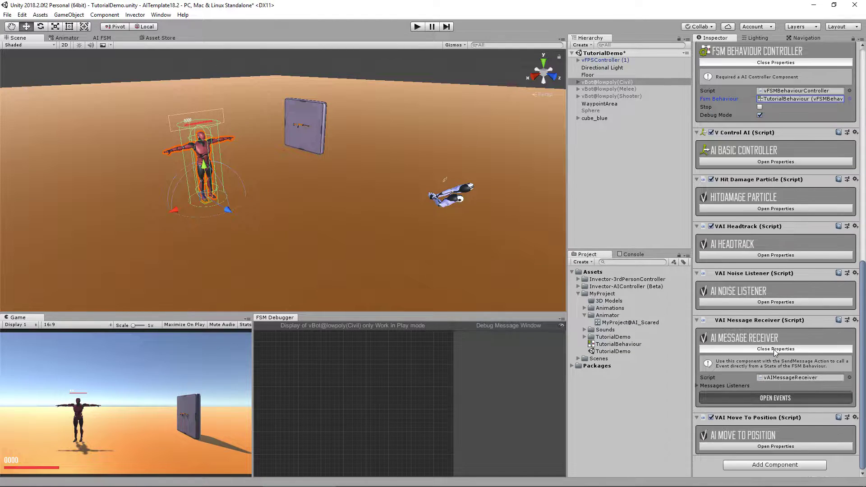
Step: Set the Positions size to 1 and name the first entry SearchingForWeapon
click(754, 447)
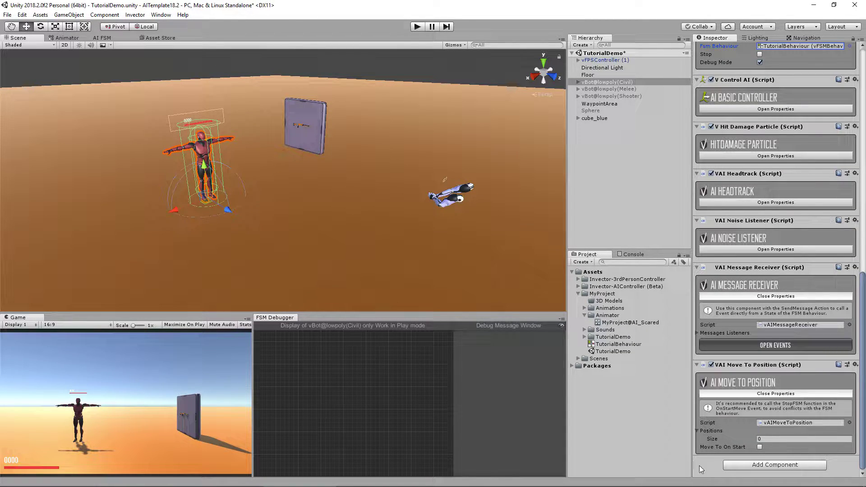
click(772, 439)
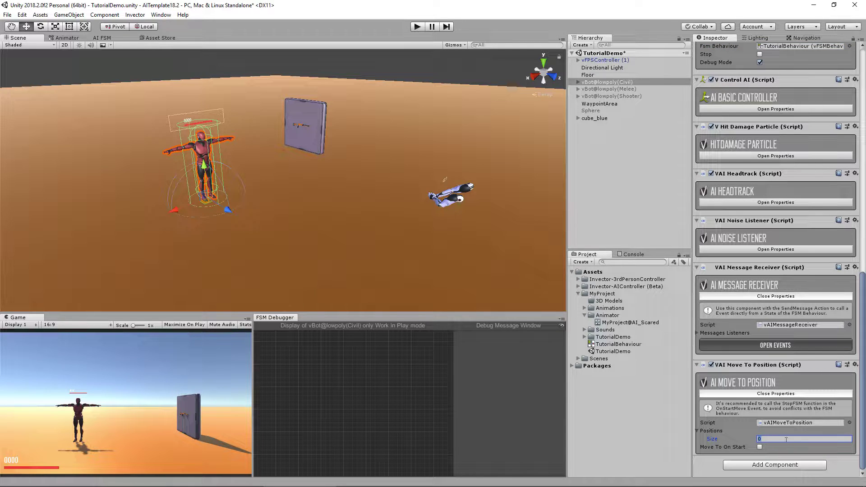
text(1)
key(Return)
scroll(732, 366, down, 3)
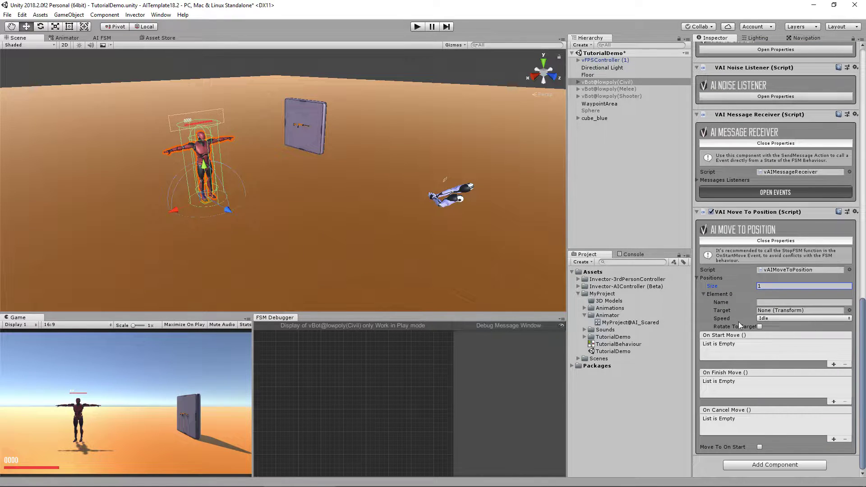
click(770, 303)
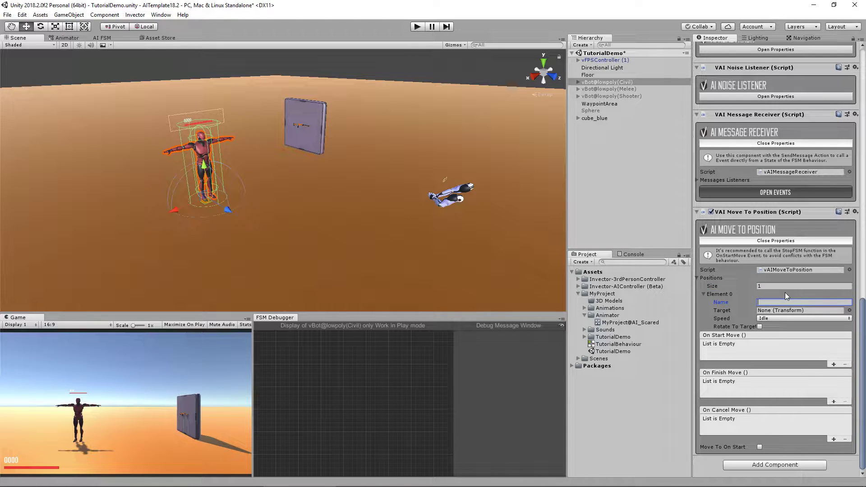
text(SearchingForWeapon)
click(613, 182)
right_click(592, 148)
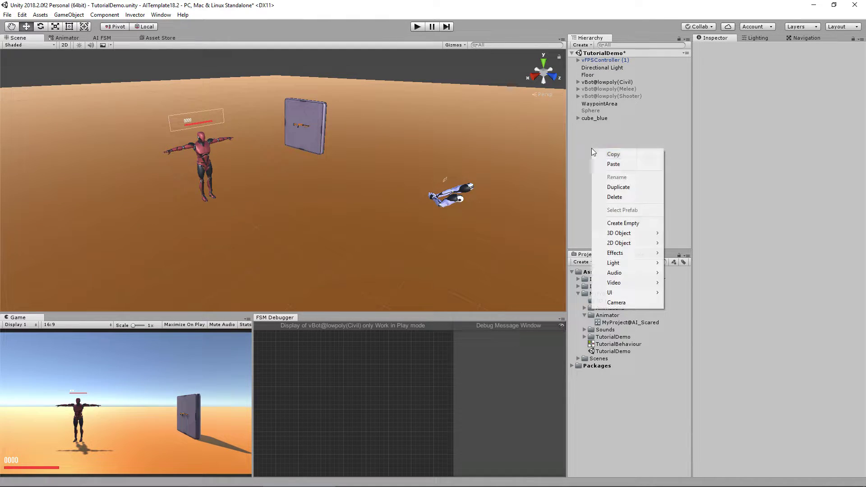
Step: Create an empty game object, then move and rotate it beside the shotgun wall
click(627, 223)
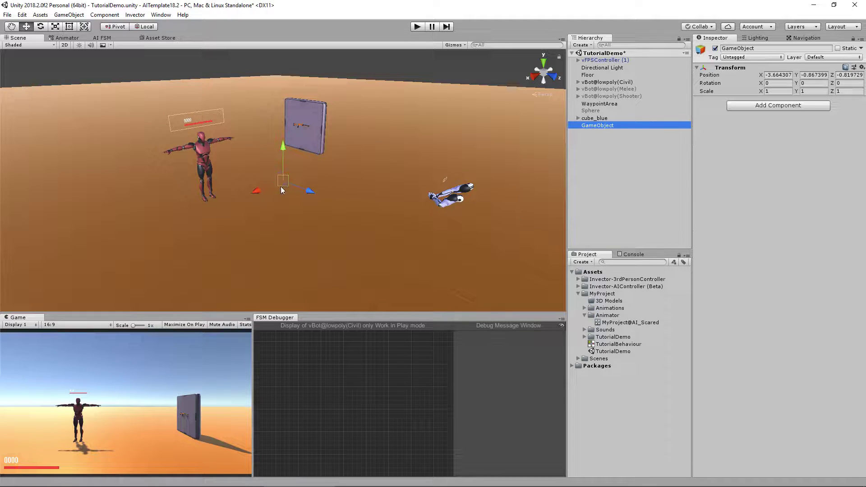
drag(281, 186, 293, 153)
scroll(280, 181, down, 5)
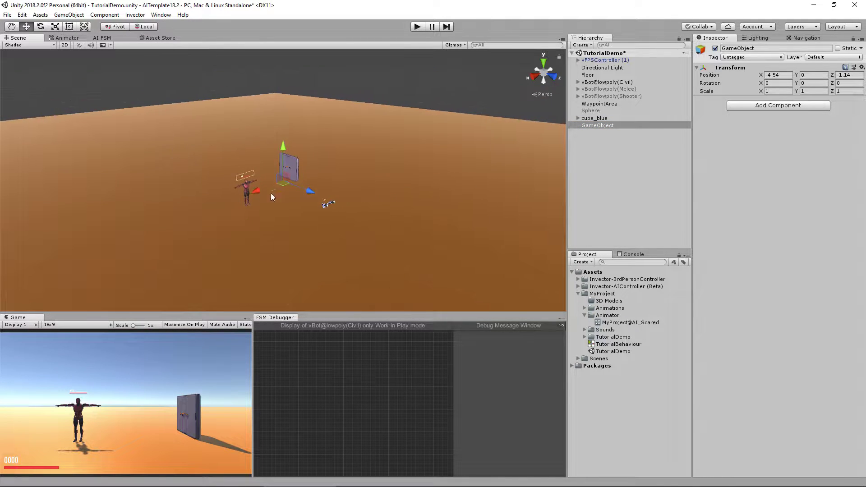
key(f)
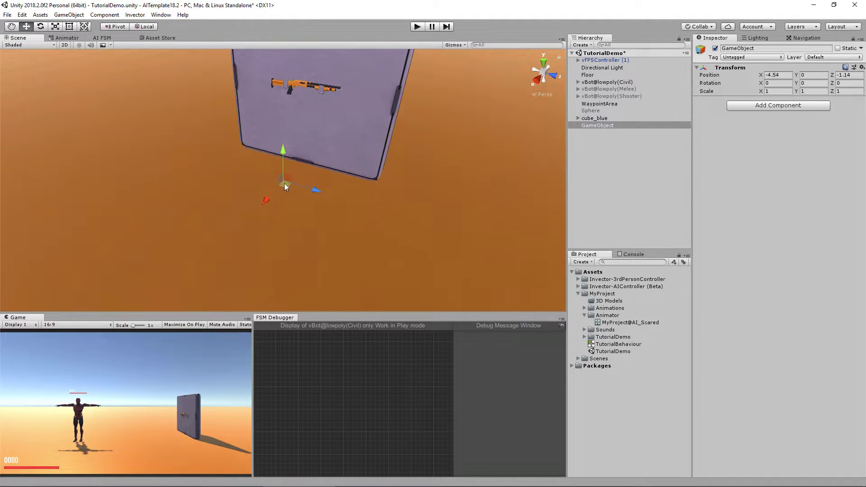
key(e)
drag(288, 204, 412, 191)
key(w)
scroll(411, 191, down, 3)
Step: Assign the empty object as the position Target and rename it SearchingForWeapon
drag(607, 82, 772, 312)
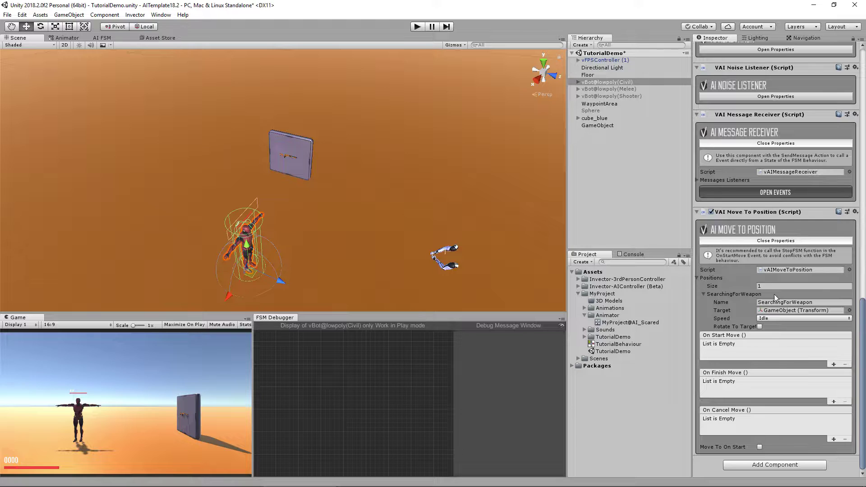
click(598, 126)
key(F2)
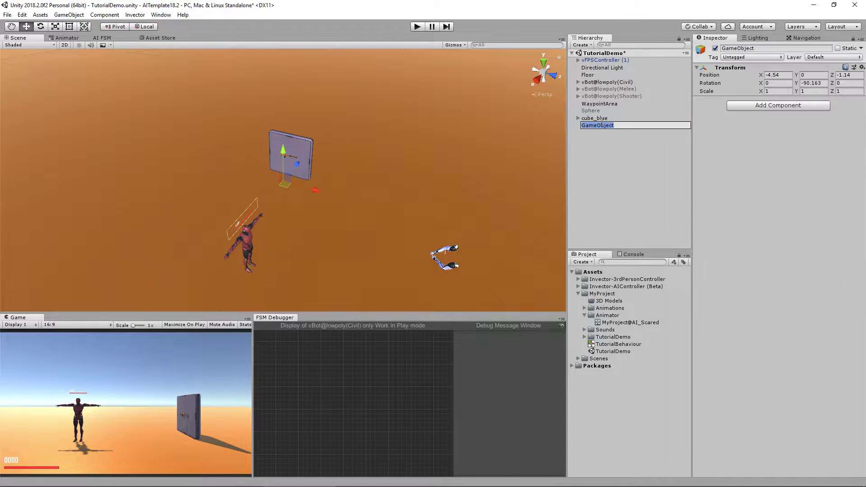
text(SearchingForWeapon)
key(Return)
click(607, 82)
scroll(864, 423, down, 10)
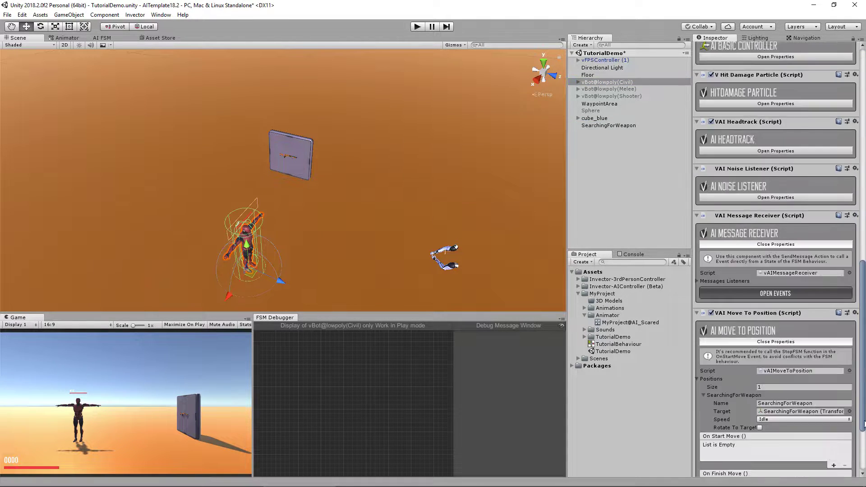
scroll(864, 423, down, 4)
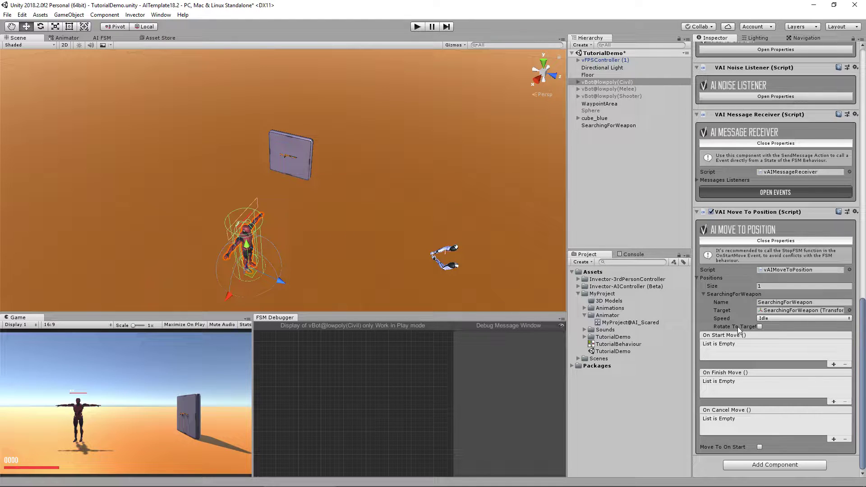
Step: Enable rotating the bot to face its target and reposition the civilian in the scene
click(760, 326)
key(f)
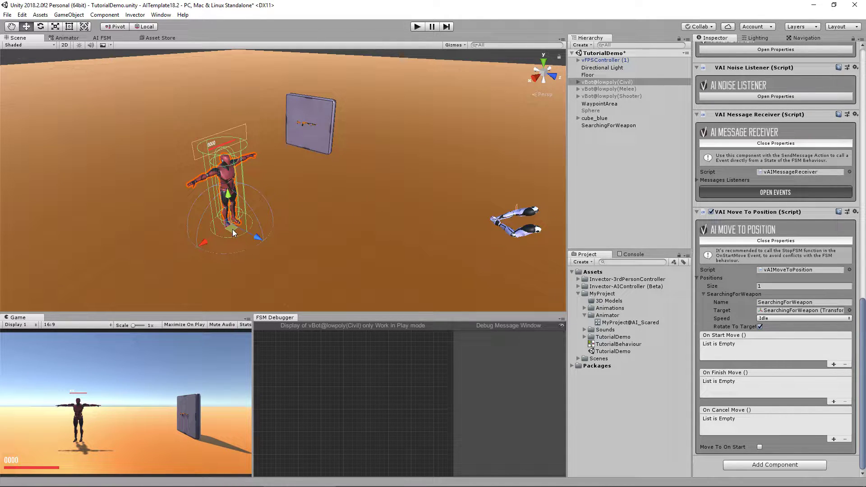
drag(232, 229, 189, 236)
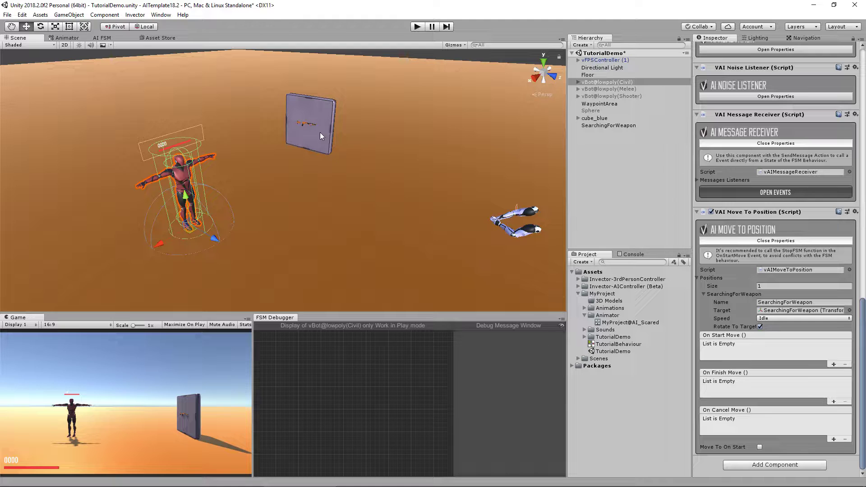
Step: Add an On Start Move entry on the civilian bot calling vFSMBehaviourController.StopFSM()
click(834, 364)
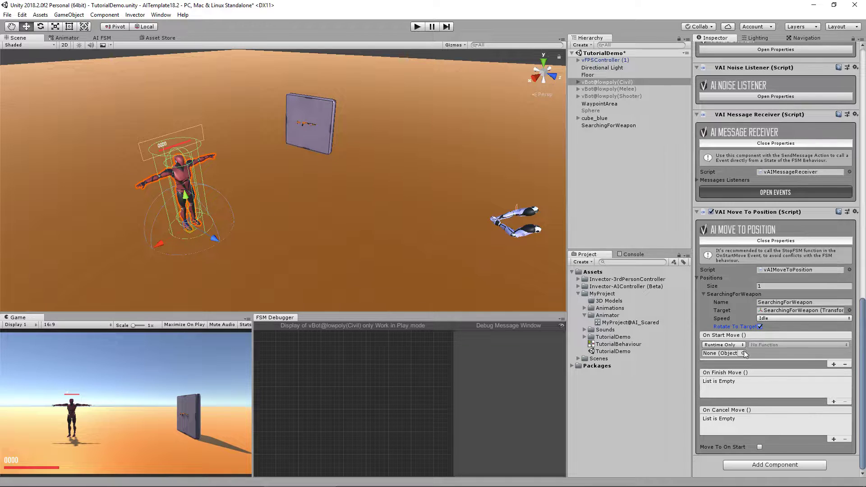
drag(596, 82, 731, 353)
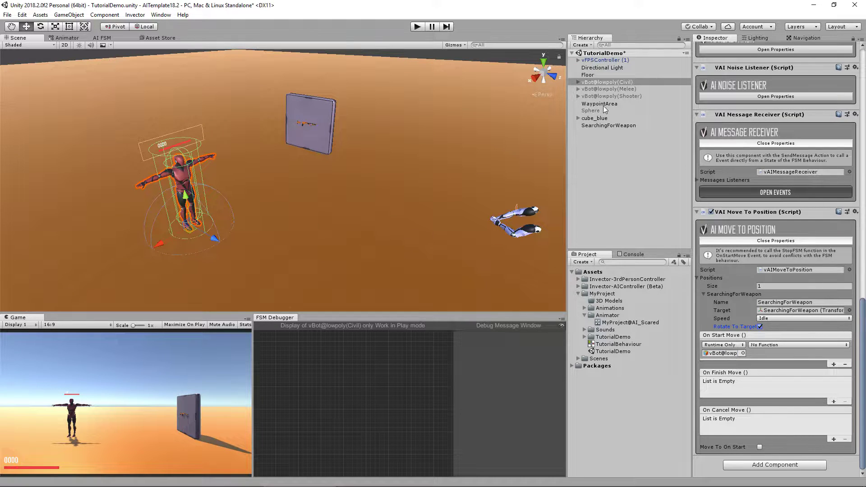
click(766, 345)
mouse_move(790, 284)
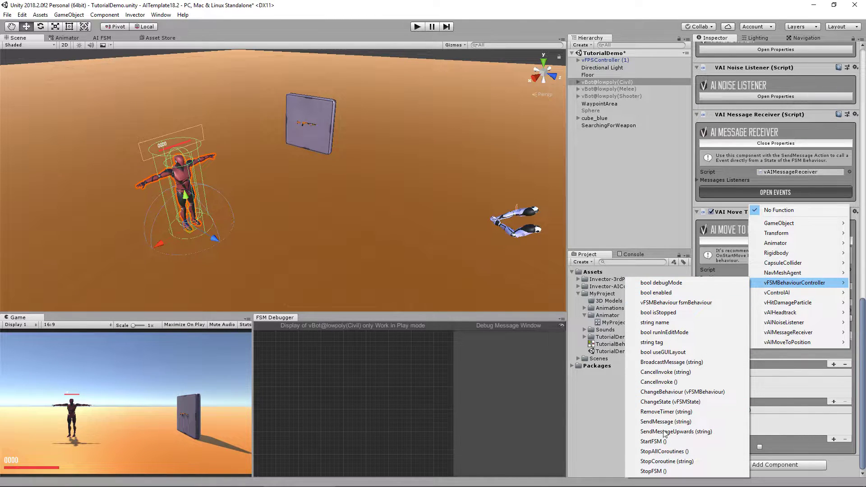
click(677, 471)
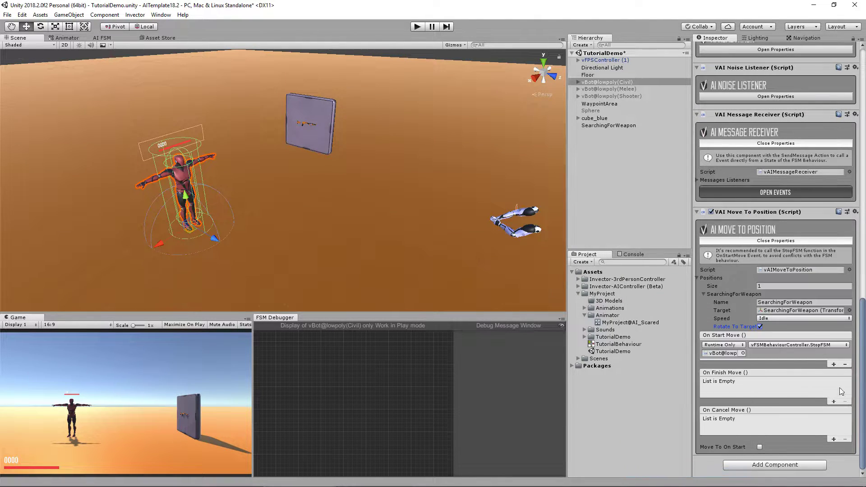
scroll(780, 260, up, 10)
scroll(821, 212, up, 3)
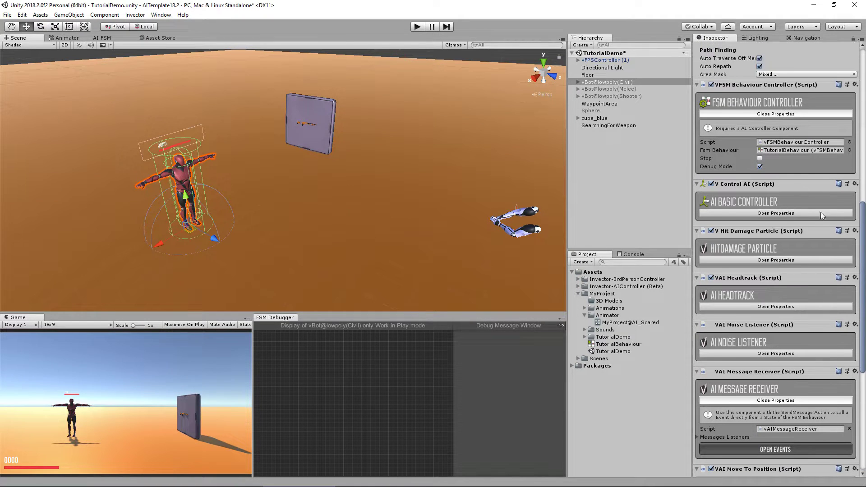
click(760, 157)
Step: Change the SearchingForWeapon position speed from Idle to Running and nudge the civilian toward the wall
drag(864, 206, 865, 348)
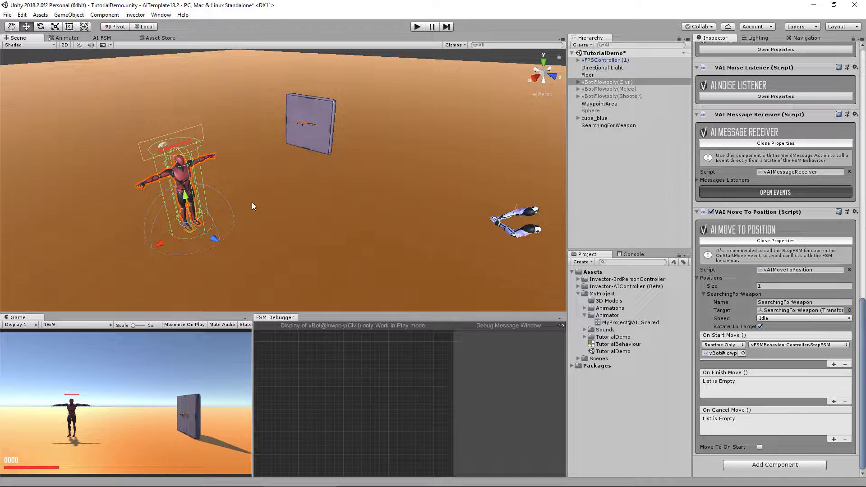
click(771, 319)
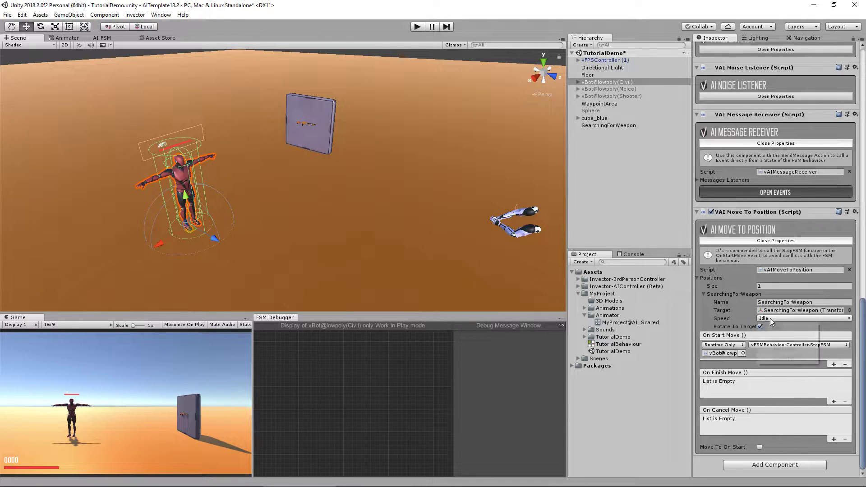
click(776, 347)
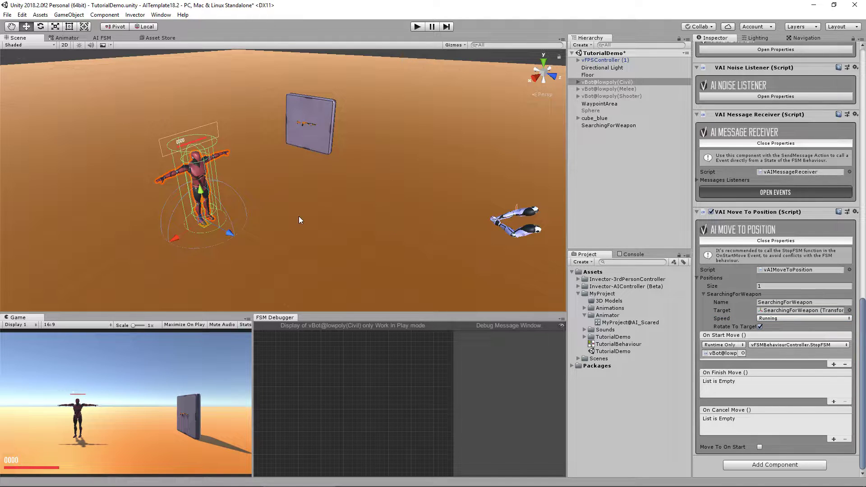
mouse_move(204, 227)
mouse_down()
mouse_move(298, 159)
mouse_move(190, 225)
mouse_up()
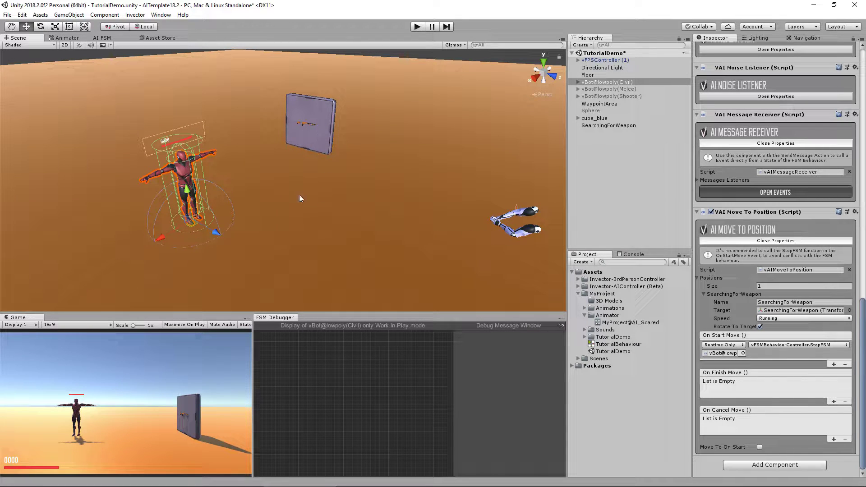
Step: Add an On Finish Move entry on vBot@lowpoly(Civil) calling Animator.PlayInFixedTime (string)
click(834, 402)
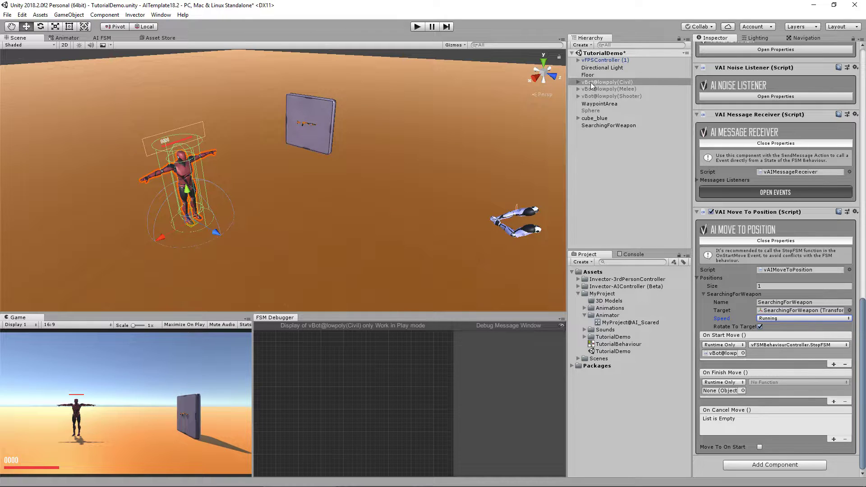
drag(590, 85, 717, 393)
click(767, 383)
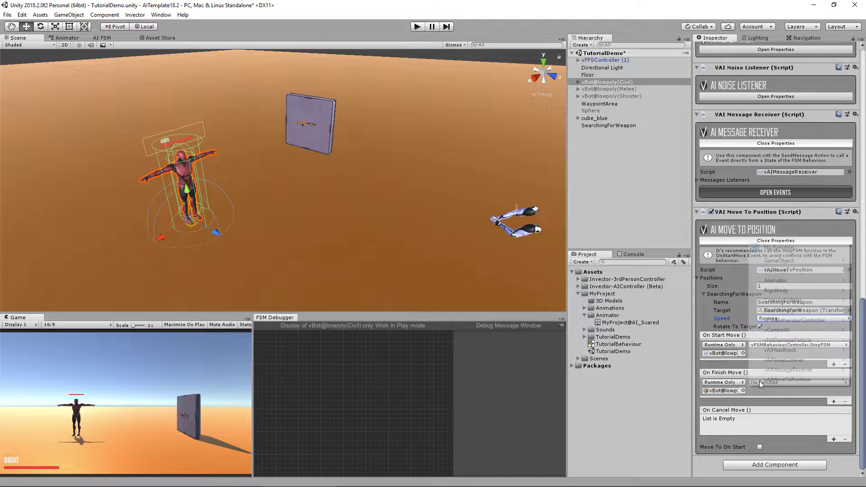
mouse_move(767, 285)
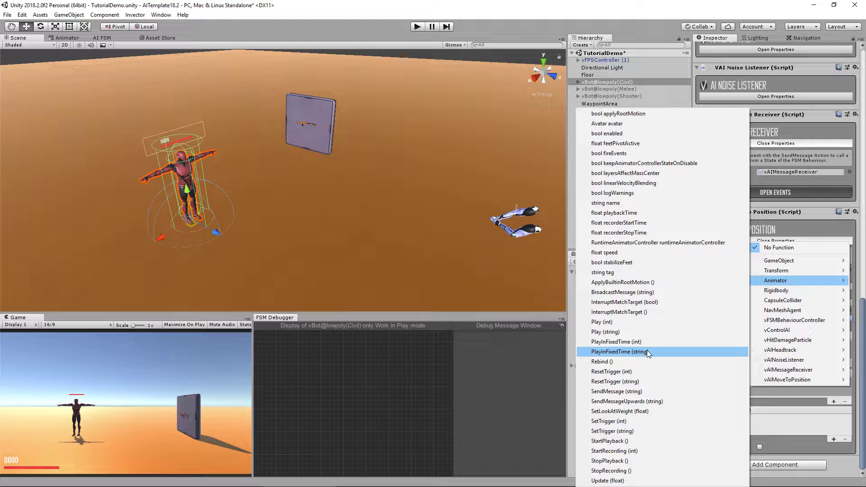
click(640, 352)
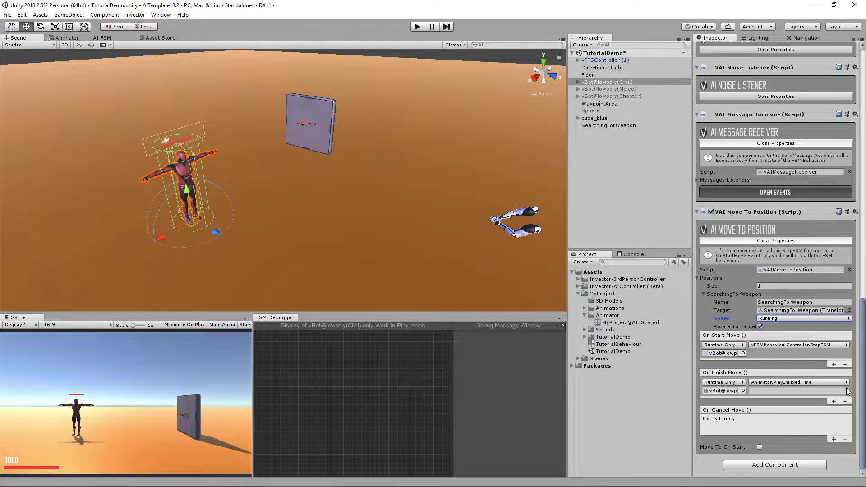
click(68, 38)
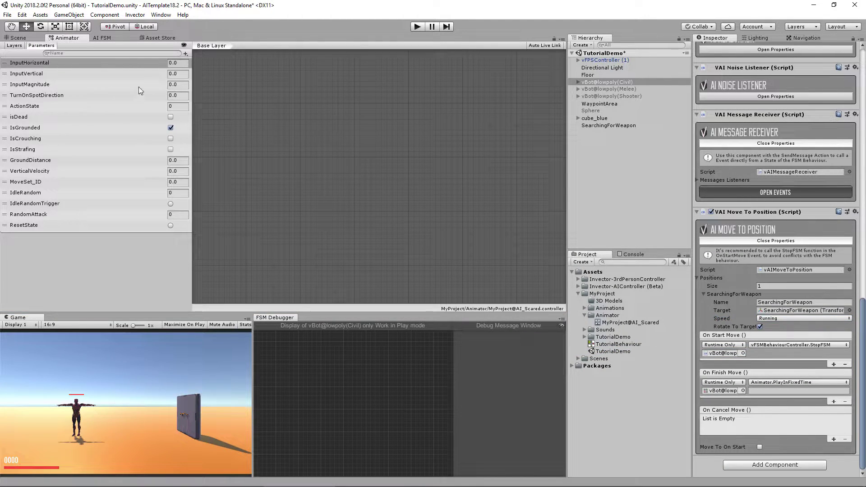
Step: Navigate the animator to Actions > Ducking and select the Start@Ducking state's name
drag(193, 93, 122, 95)
click(14, 45)
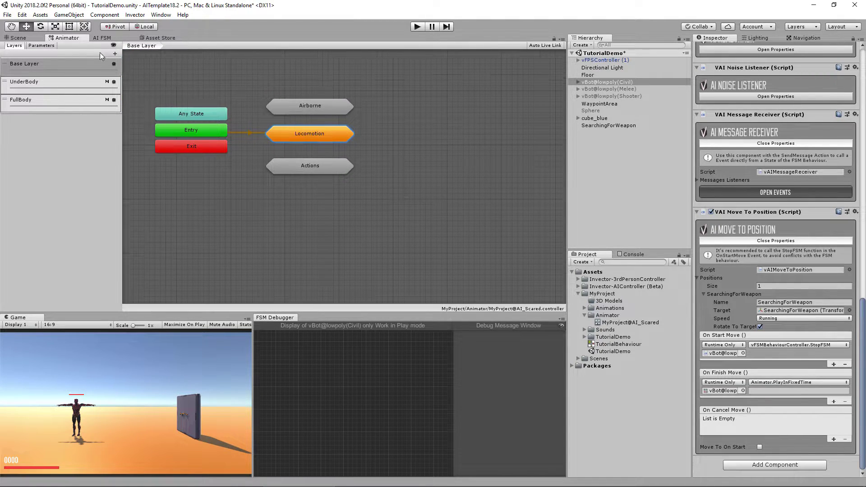
double_click(314, 135)
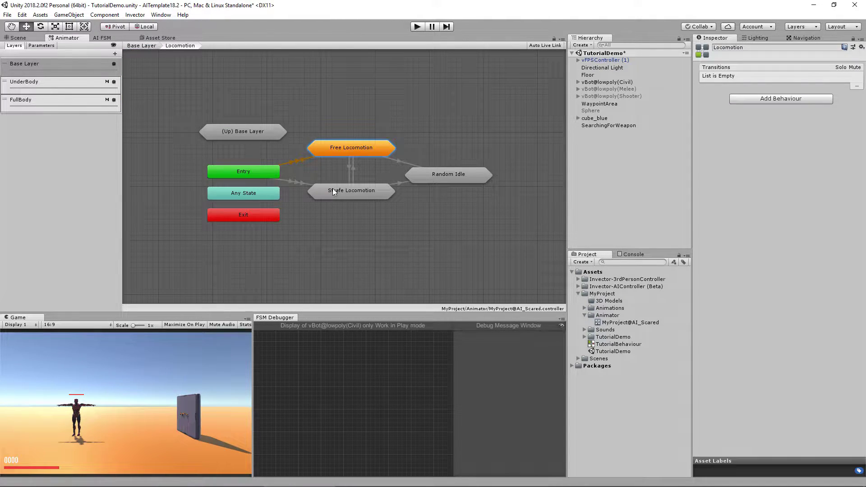
key(BackSpace)
double_click(304, 170)
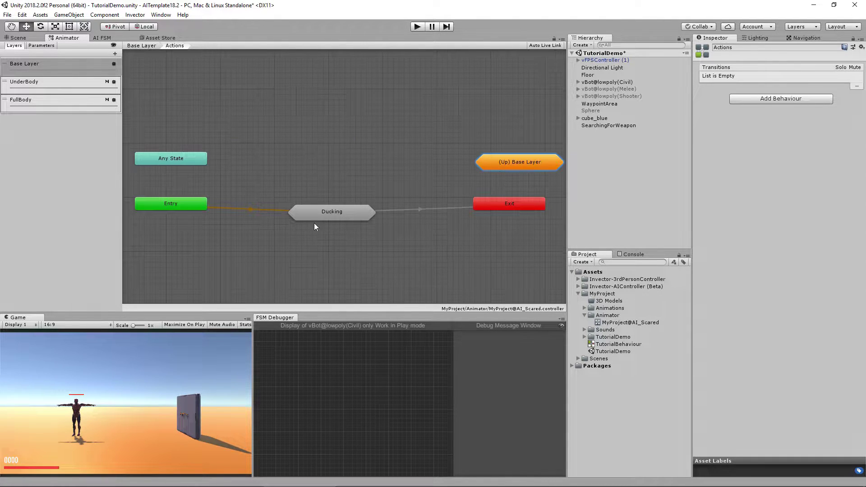
double_click(338, 213)
click(307, 188)
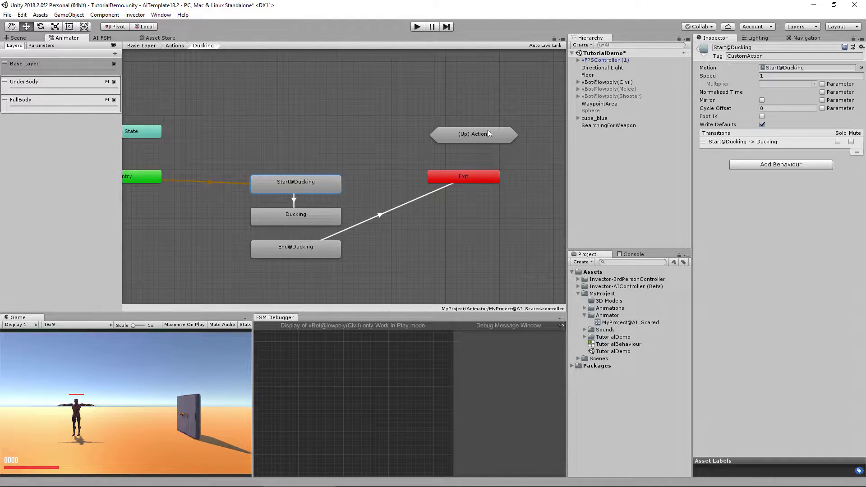
click(748, 47)
key(ctrl+c)
Step: Paste Start@Ducking as the PlayInFixedTime argument of the finish-move event
click(23, 38)
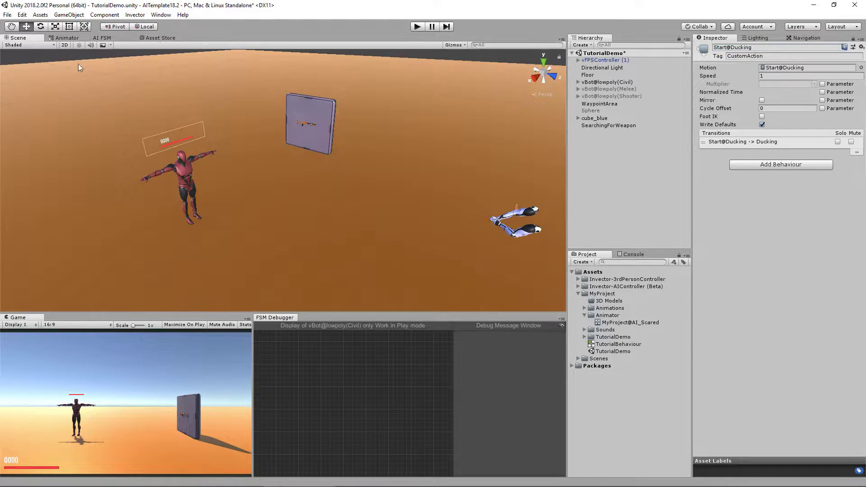
click(607, 82)
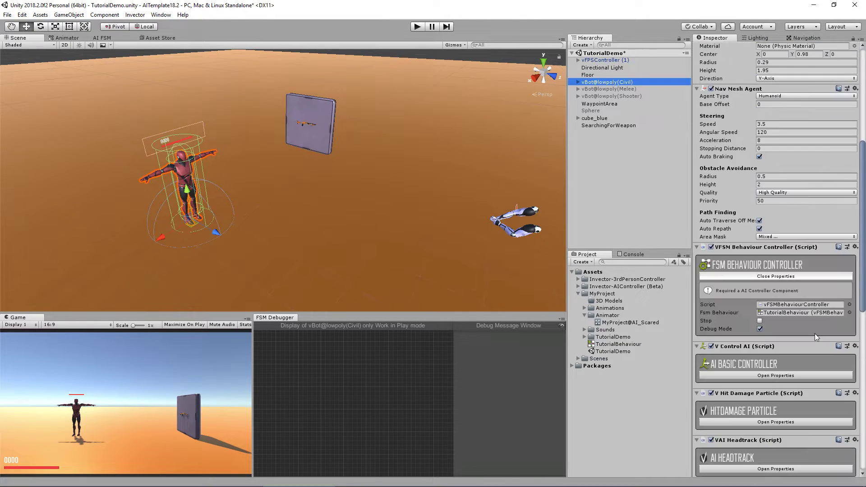
scroll(815, 334, down, 10)
click(794, 391)
key(ctrl+v)
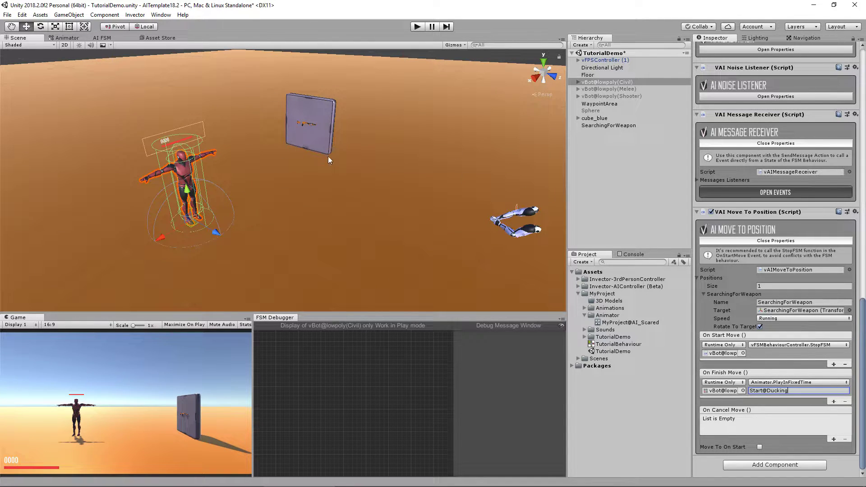
Step: Tick Move To On Start, set Position Target to SearchingForWeapon, and enter Play mode
click(760, 447)
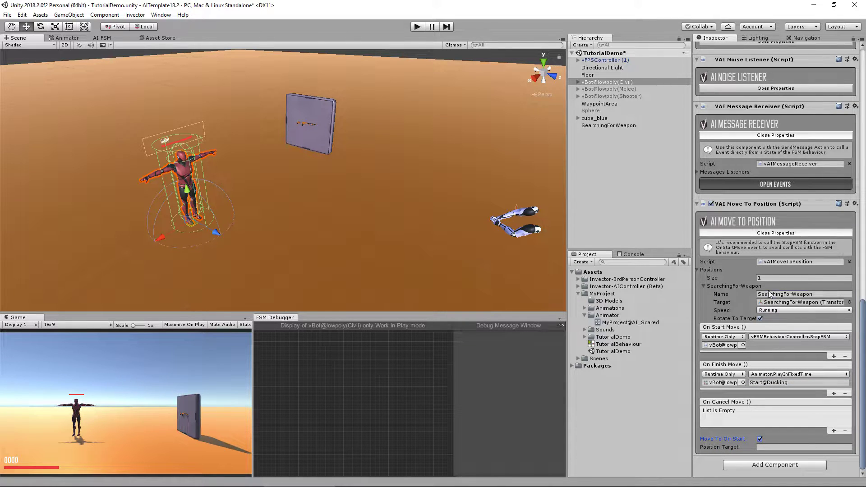
double_click(770, 294)
key(ctrl+c)
click(768, 447)
key(ctrl+v)
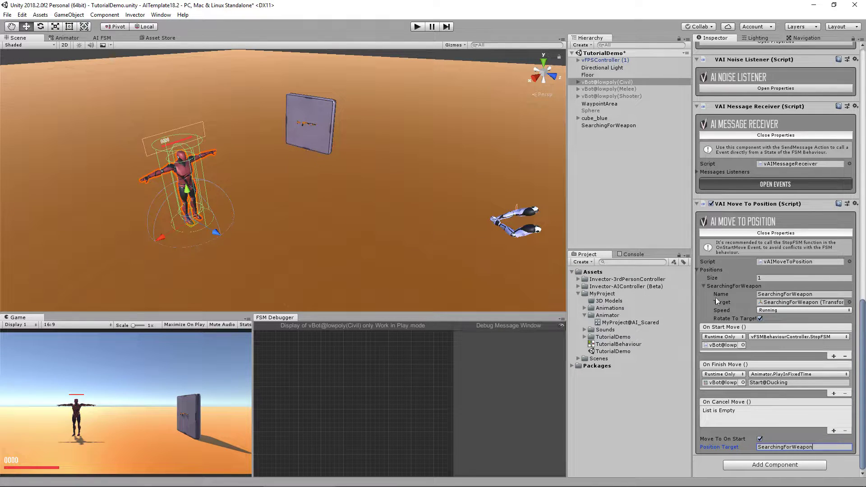
click(416, 28)
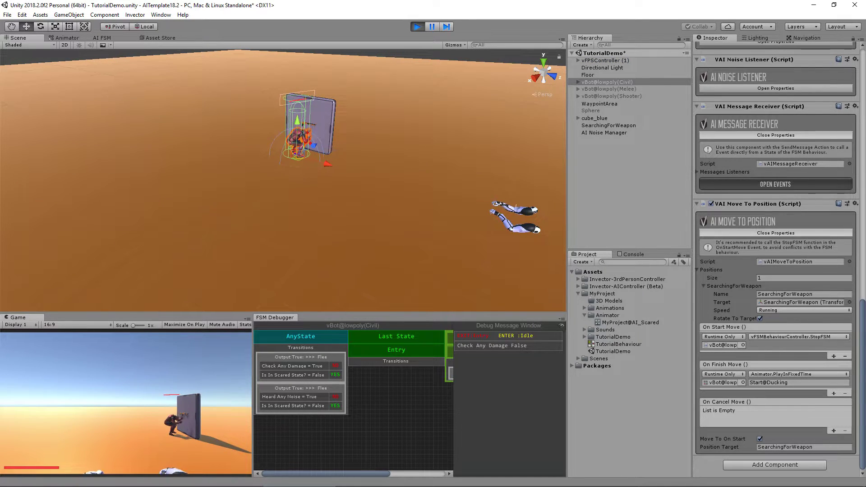
click(115, 392)
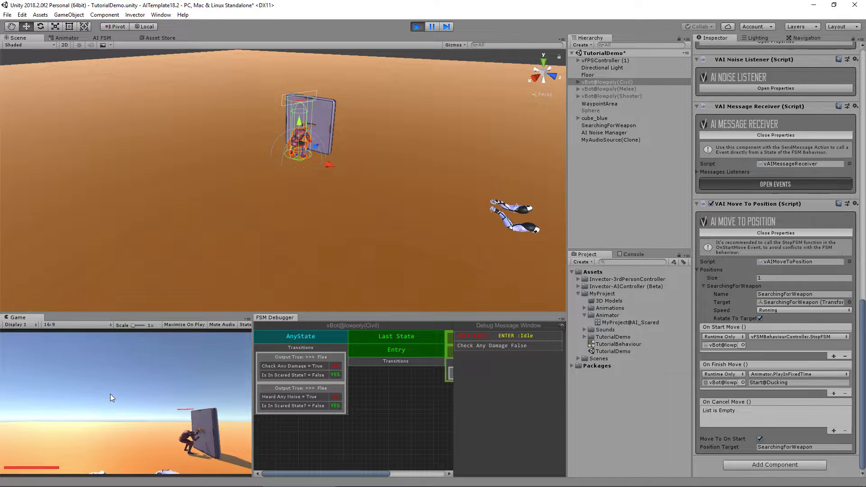
click(416, 26)
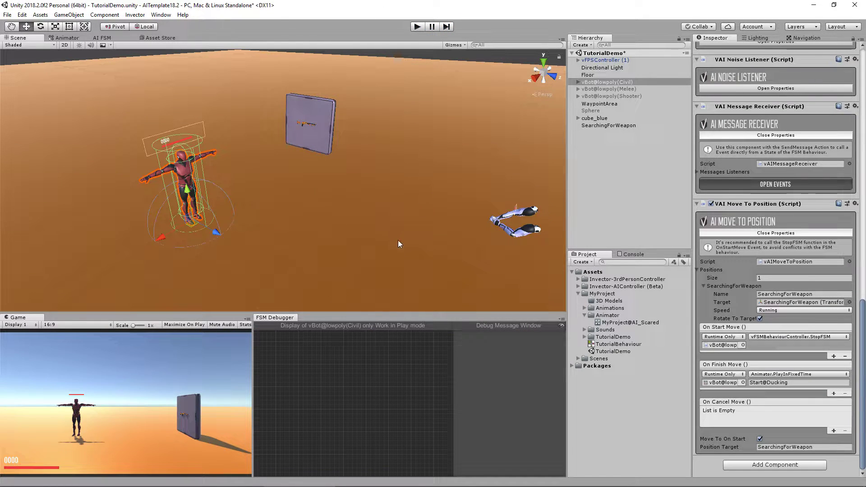
Step: Add a new state node to the TutorialBehaviour FSM graph and name it SearchingForWeapon
click(106, 37)
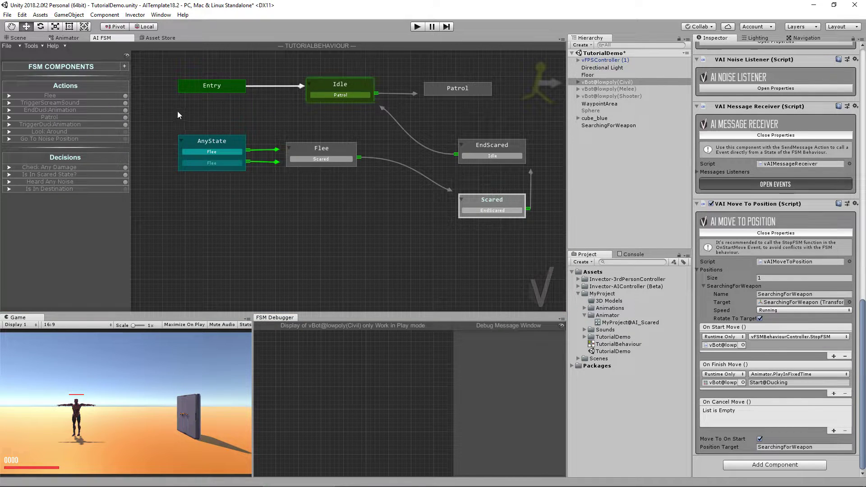
drag(185, 119, 540, 232)
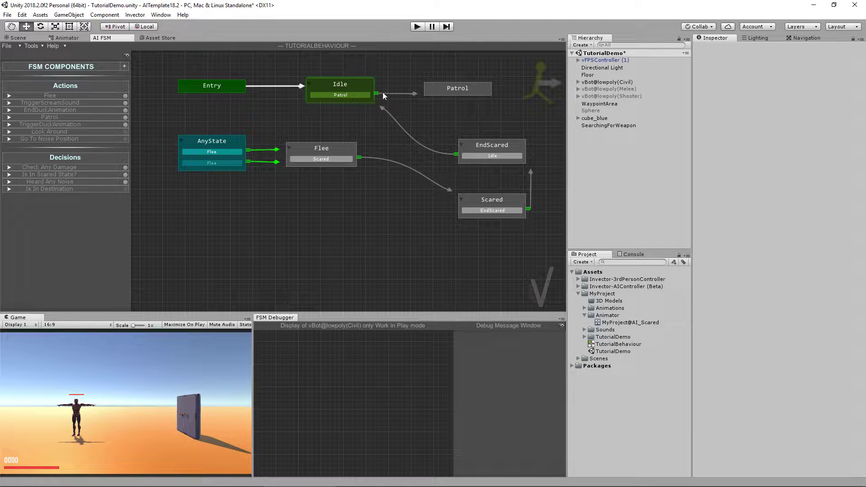
right_click(372, 245)
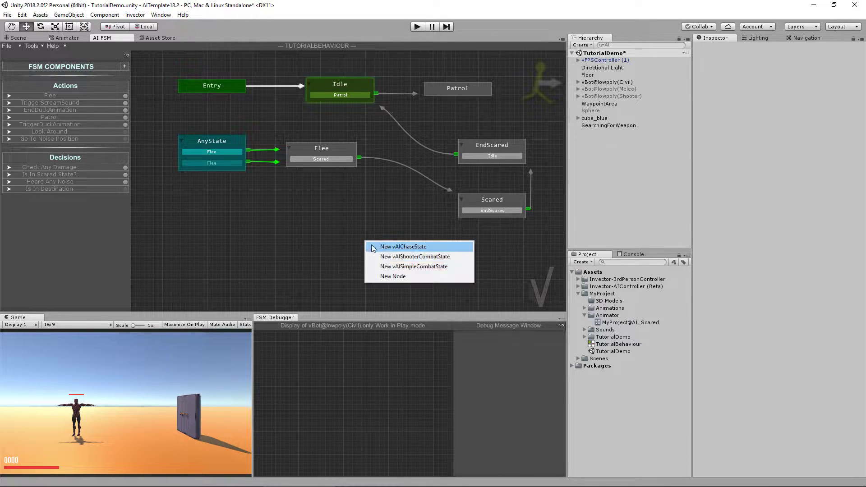
click(392, 276)
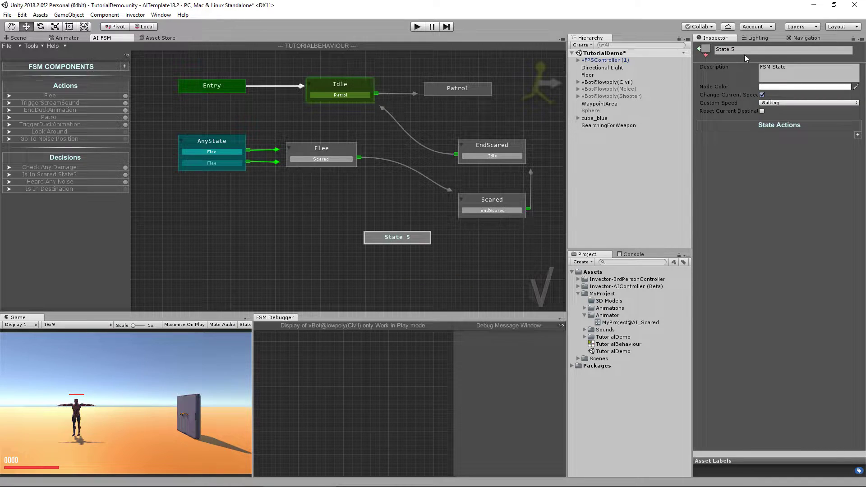
click(746, 50)
text(Searchi)
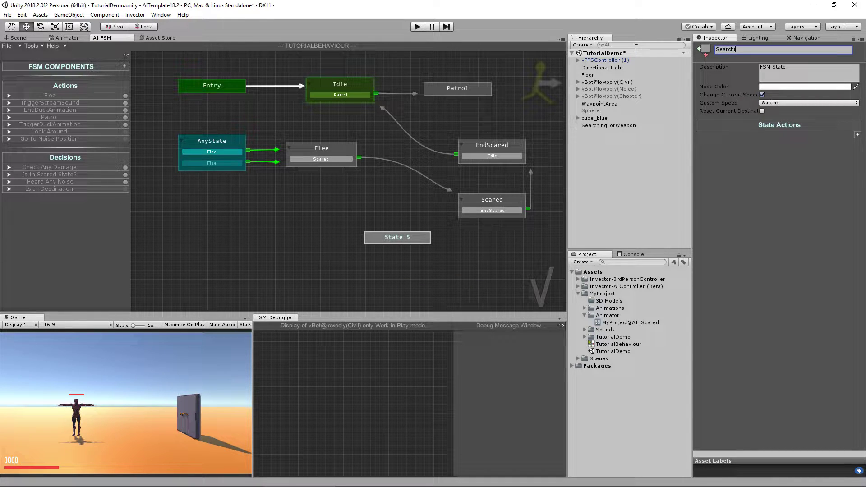
text(ngForWeapon)
Step: Create a SendMessage action named Search for Weapon with listener StartSearchForWeapon
click(126, 66)
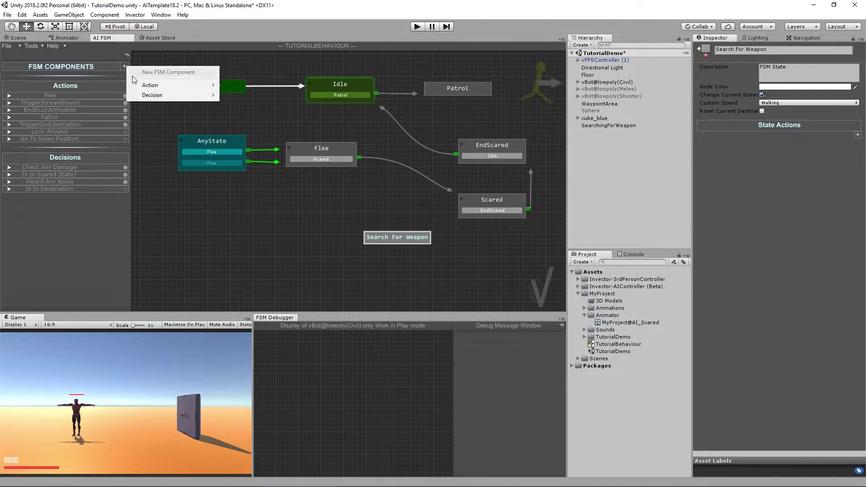
mouse_move(141, 85)
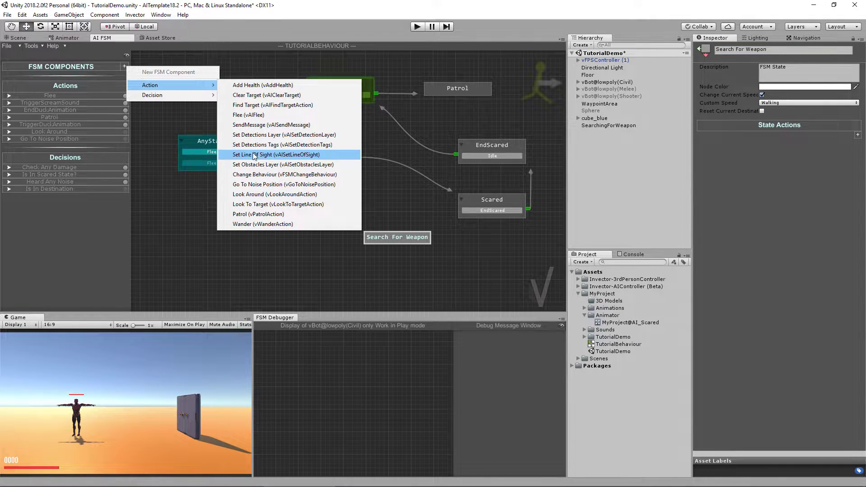
click(255, 124)
click(9, 96)
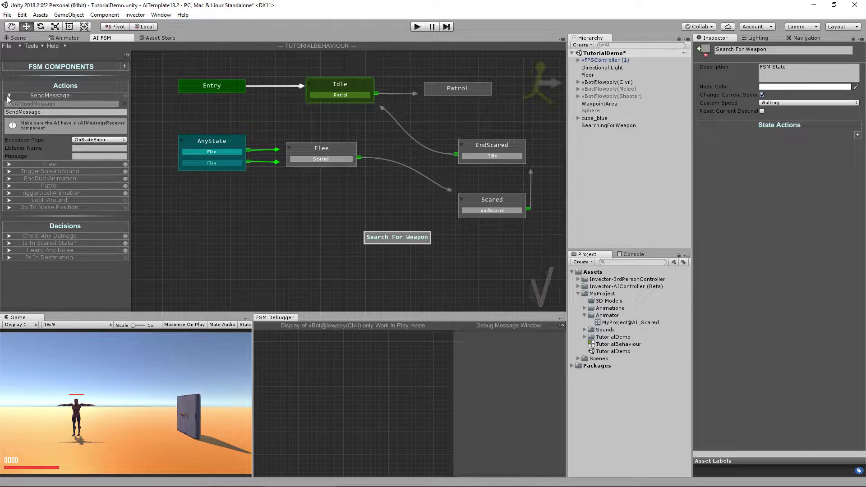
click(48, 113)
text(Search f)
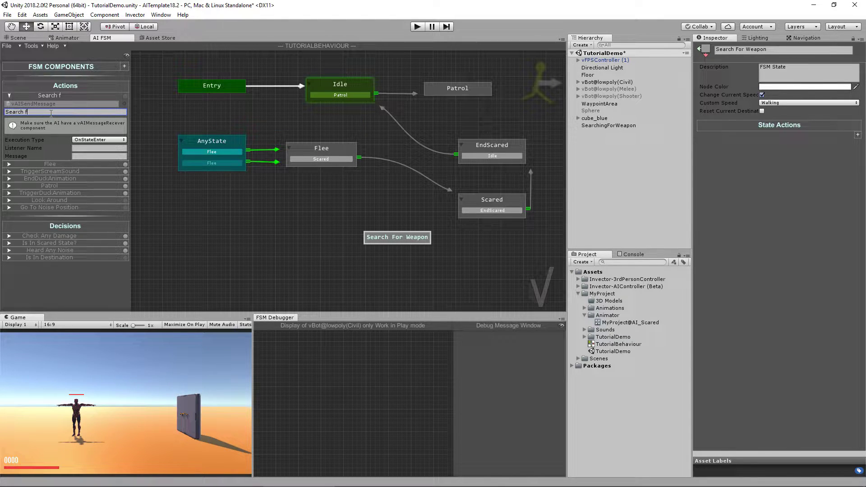
text(or Weapon)
click(87, 148)
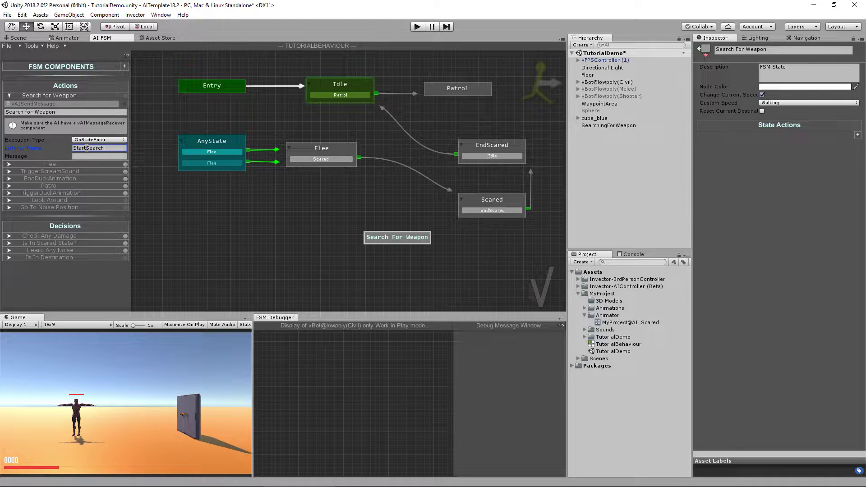
text(StartSearchForWeap)
Step: Add the Search for Weapon action to the state's State Actions
click(861, 138)
click(860, 137)
mouse_move(835, 140)
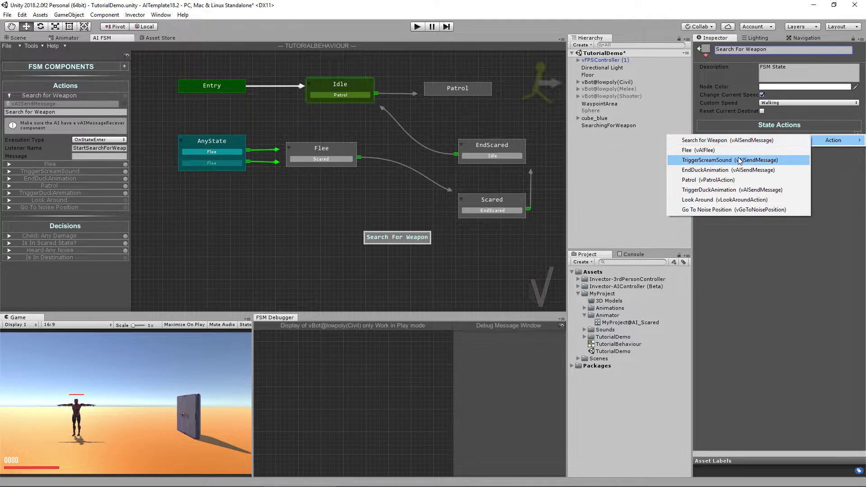
click(740, 141)
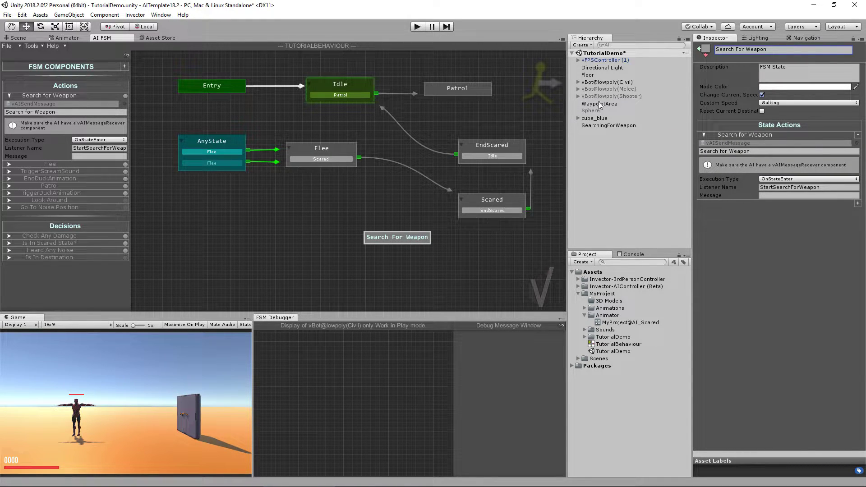
Step: Raise vBot@lowpoly(Civil)'s Message Receiver listener count to 4
click(606, 82)
scroll(777, 253, down, 5)
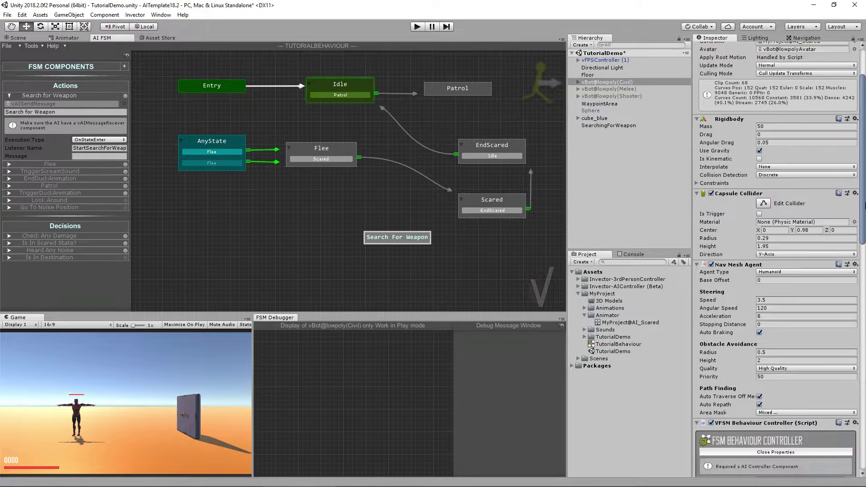
scroll(767, 168, down, 15)
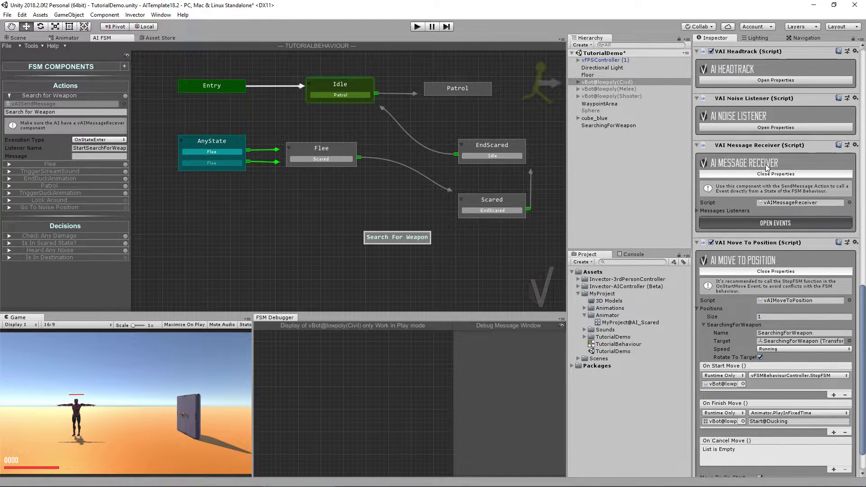
click(699, 211)
click(777, 218)
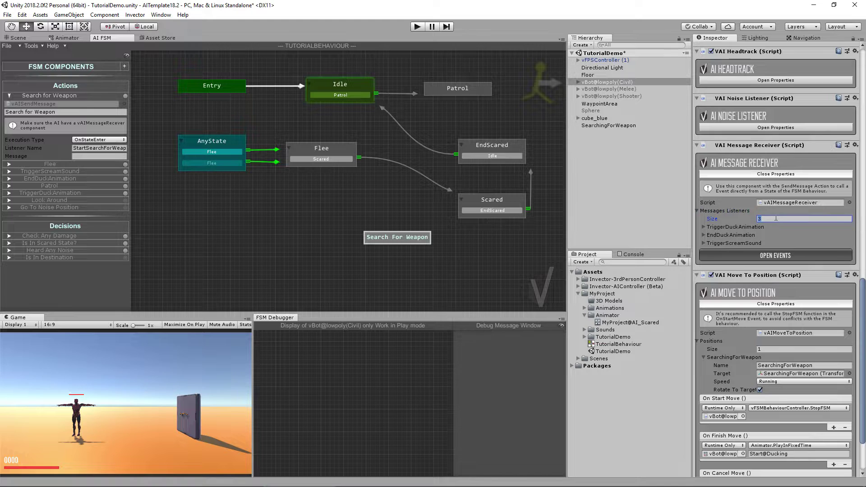
text(4)
key(Return)
Step: Name the fourth listener StartSearchForWeapon and have its event call vAIMoveToPosition.MoveTo on the bot
click(704, 251)
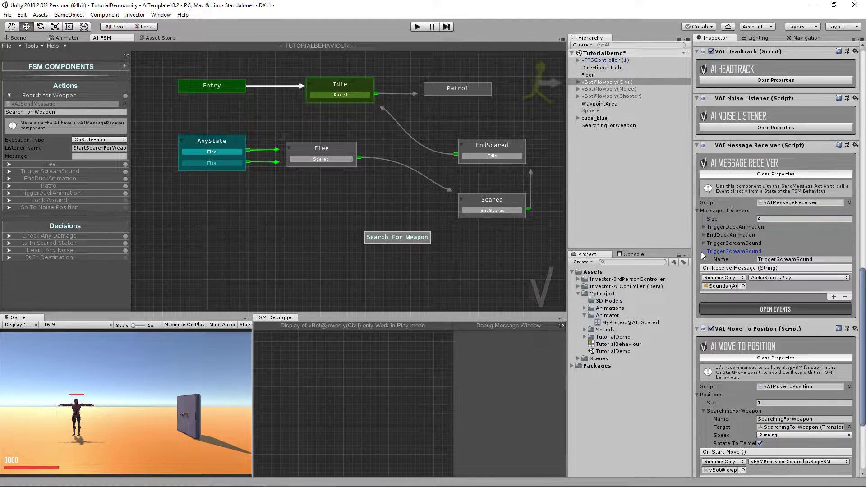
click(776, 259)
key(ctrl+v)
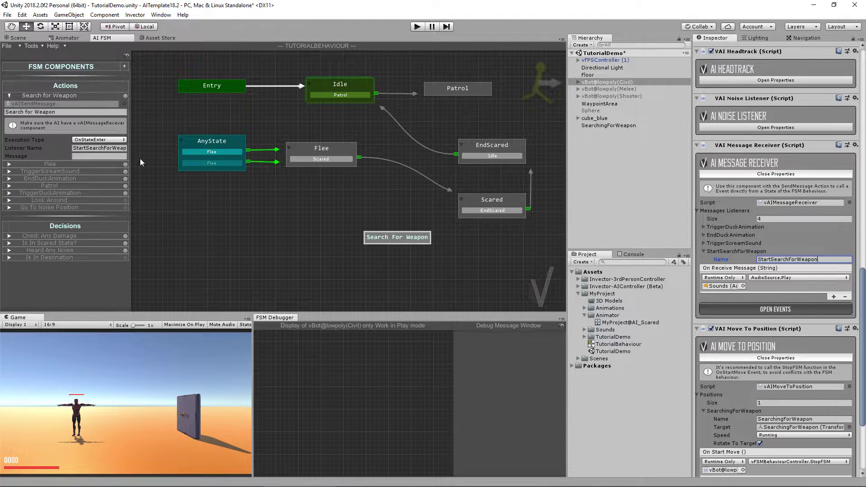
click(722, 287)
key(Delete)
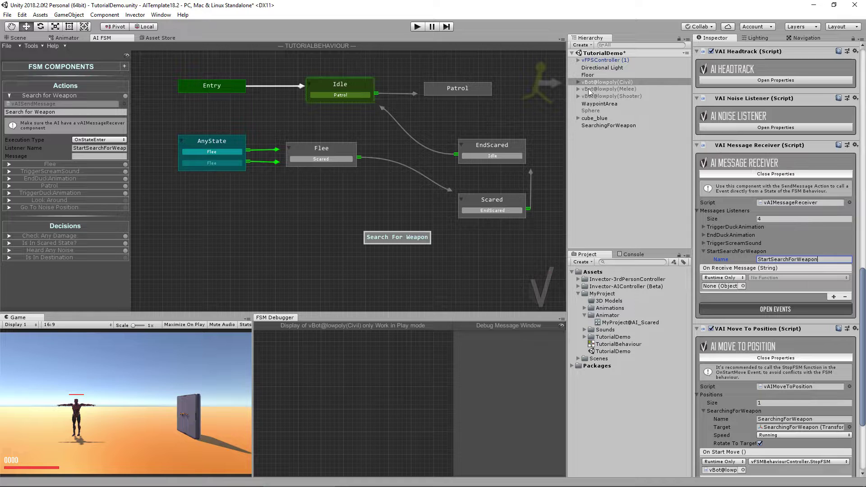
drag(592, 82, 724, 288)
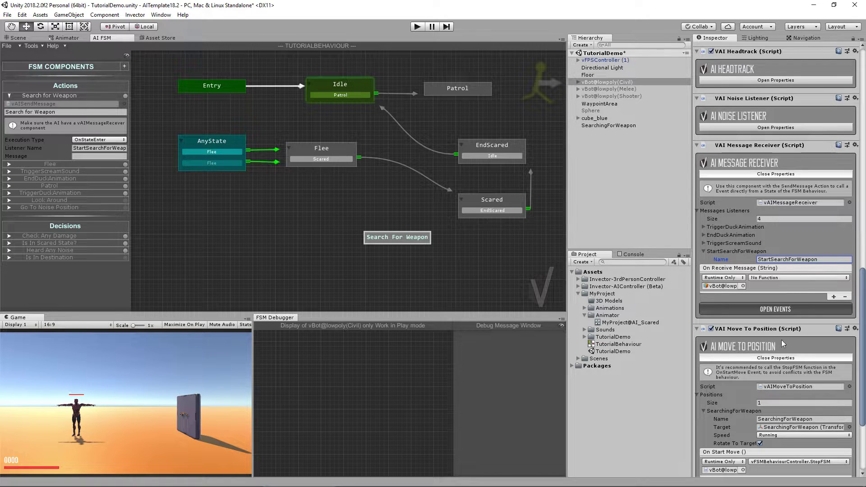
click(776, 278)
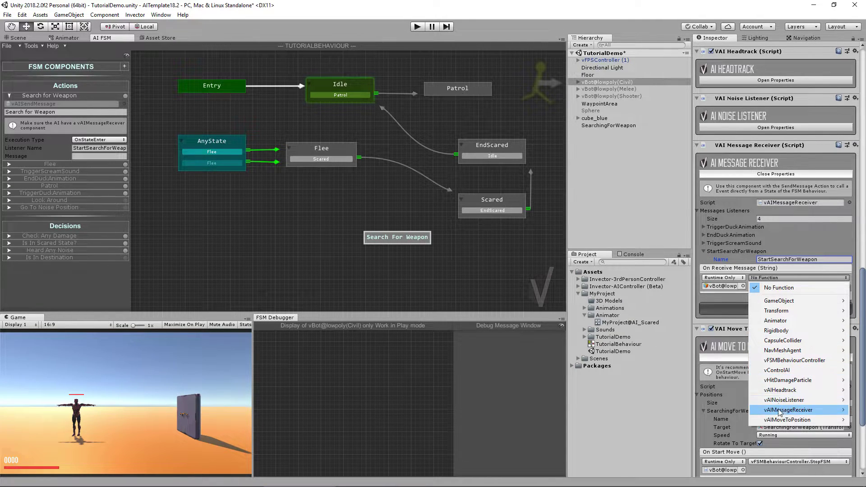
mouse_move(781, 421)
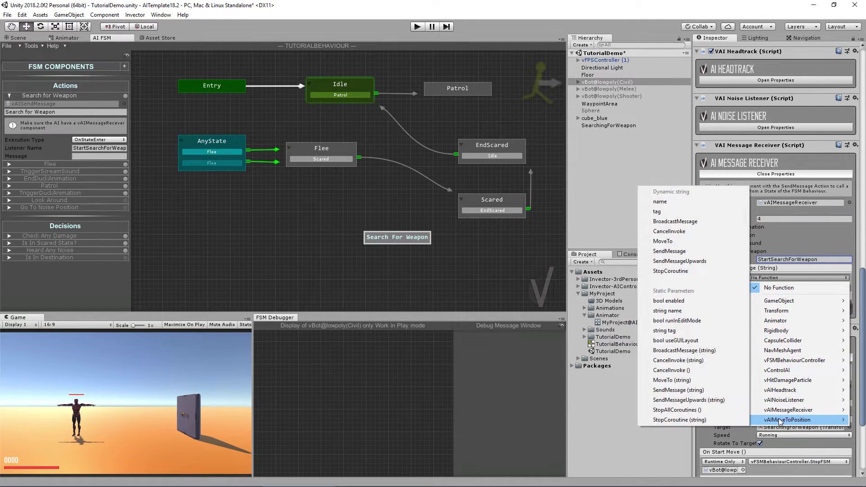
click(686, 381)
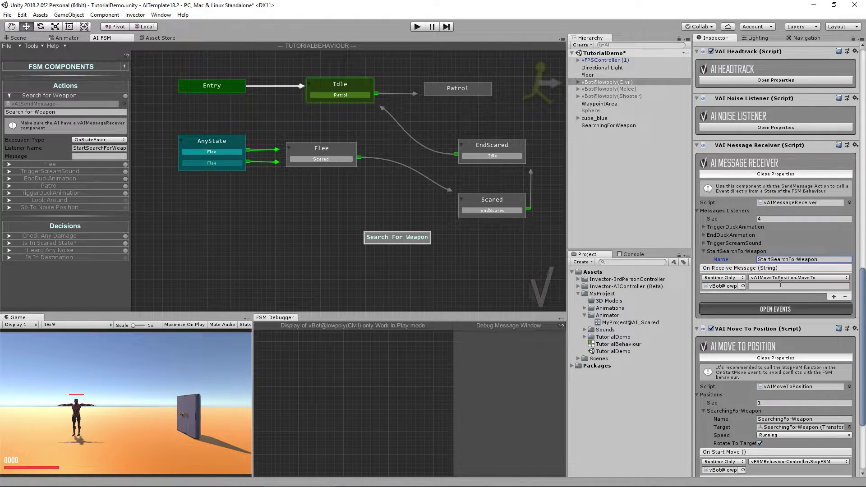
Step: Set the MoveTo parameter to the SearchingForWeapon position name
click(795, 285)
click(100, 155)
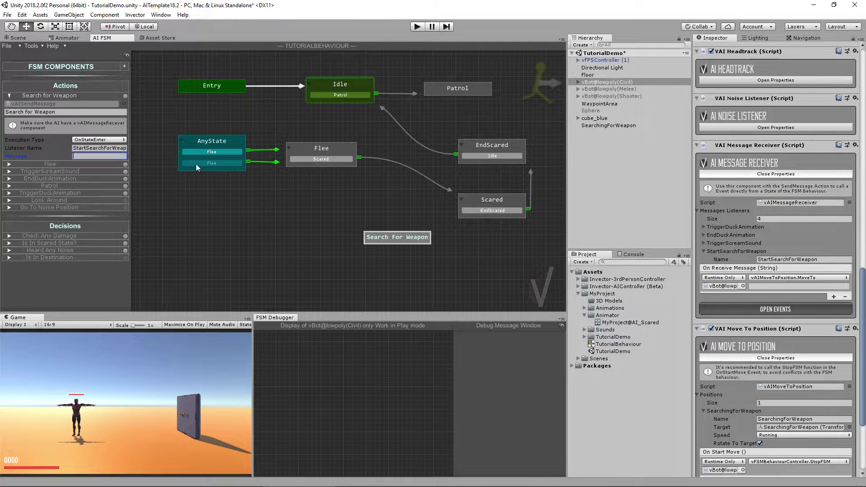
click(795, 286)
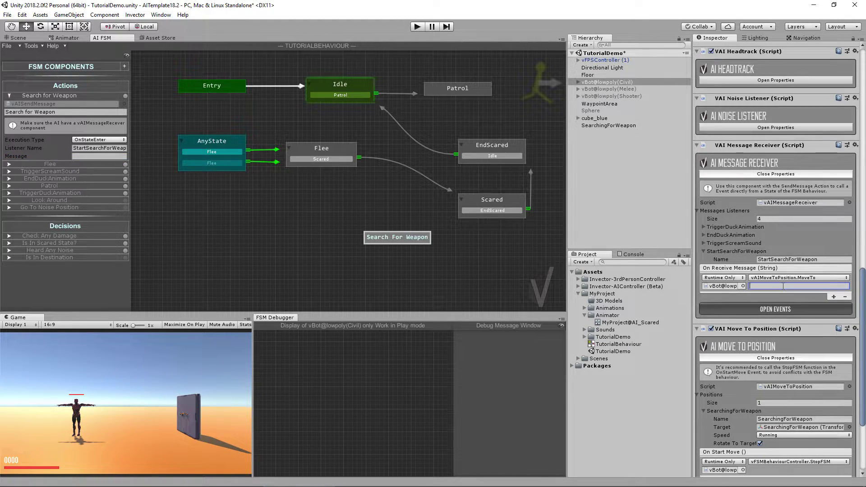
scroll(783, 286, down, 3)
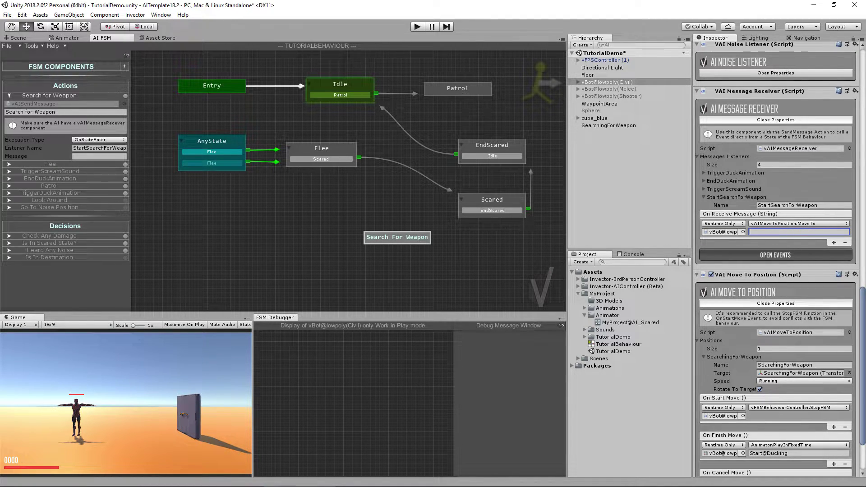
click(780, 365)
key(ctrl+c)
click(783, 232)
key(ctrl+v)
scroll(742, 225, down, 3)
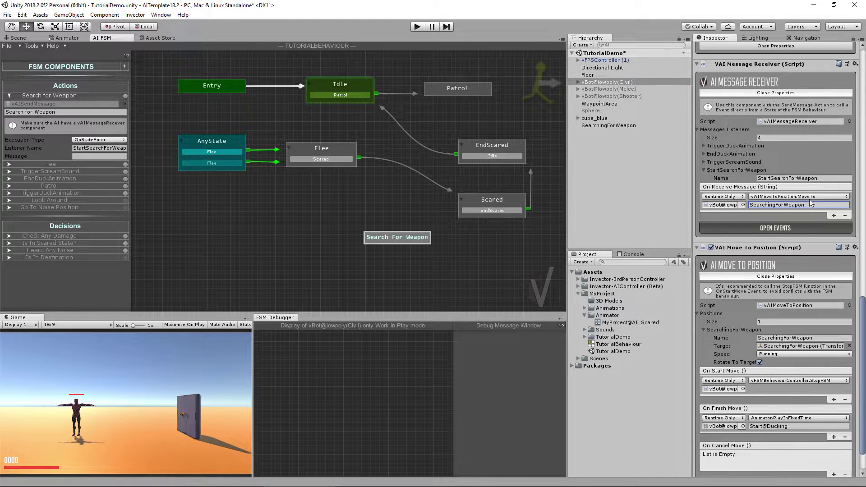
double_click(759, 205)
key(ctrl+v)
drag(751, 205, 810, 205)
click(813, 206)
click(824, 207)
scroll(793, 205, down, 3)
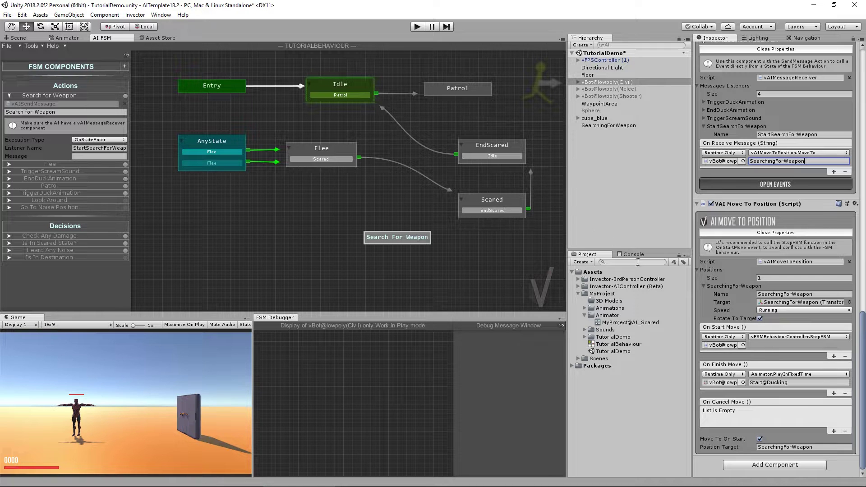
Step: Drag EndScared's transition arrow off Idle and onto the Search For Weapon node
click(456, 155)
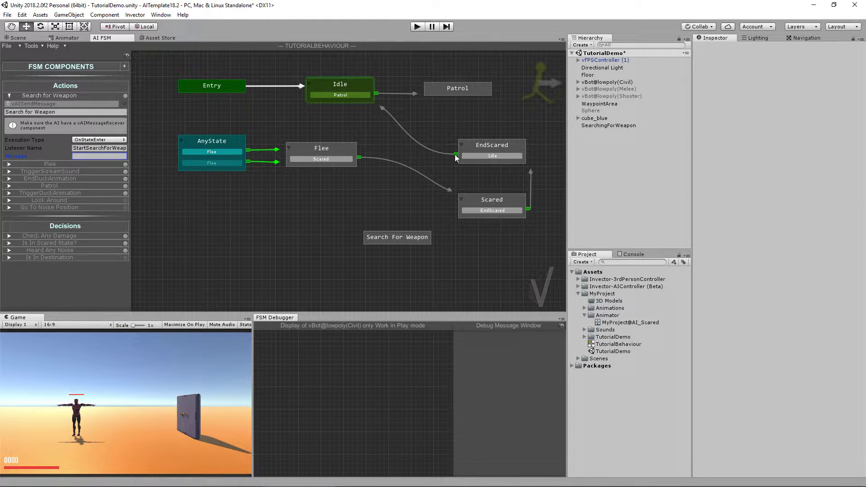
drag(442, 172, 412, 136)
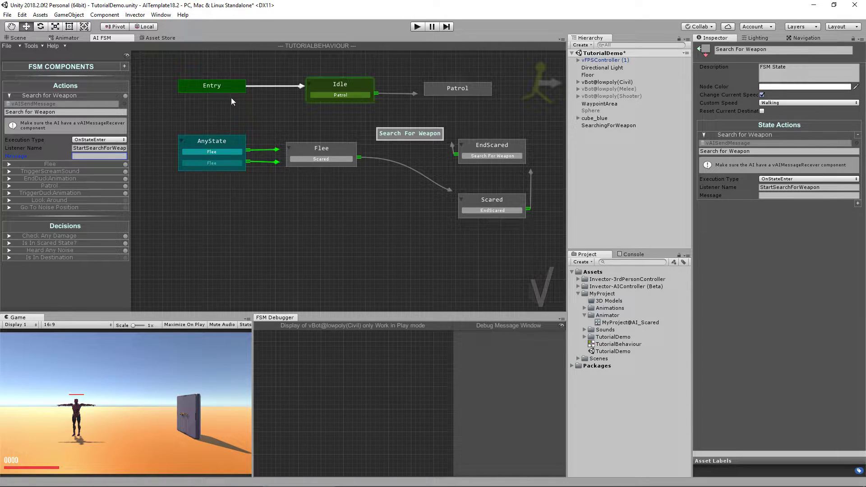
scroll(396, 200, up, 3)
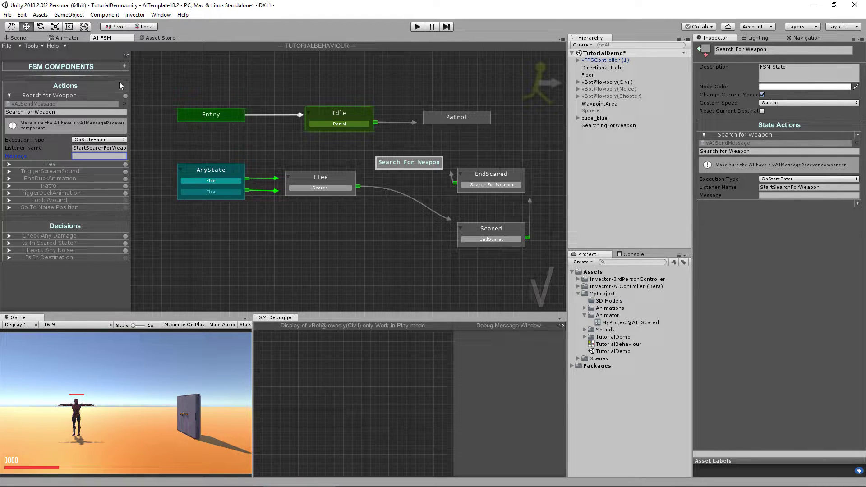
Step: Create a new Change Behaviour action in the AI FSM window
click(9, 96)
click(124, 66)
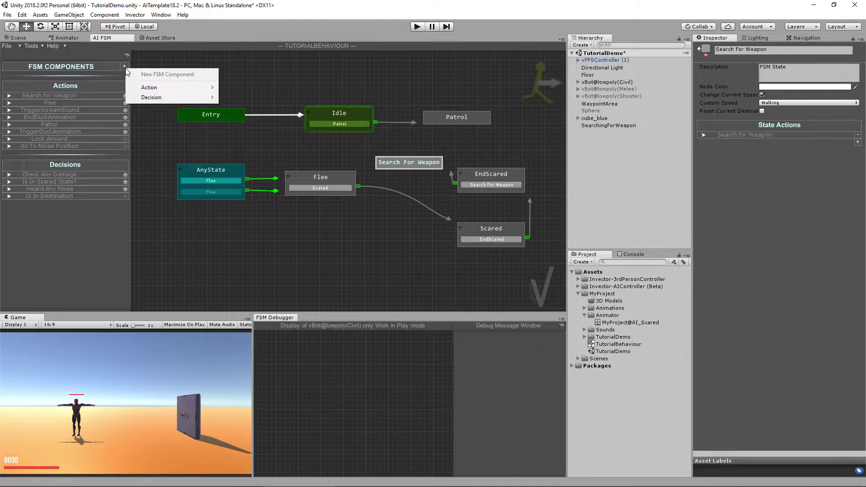
mouse_move(151, 89)
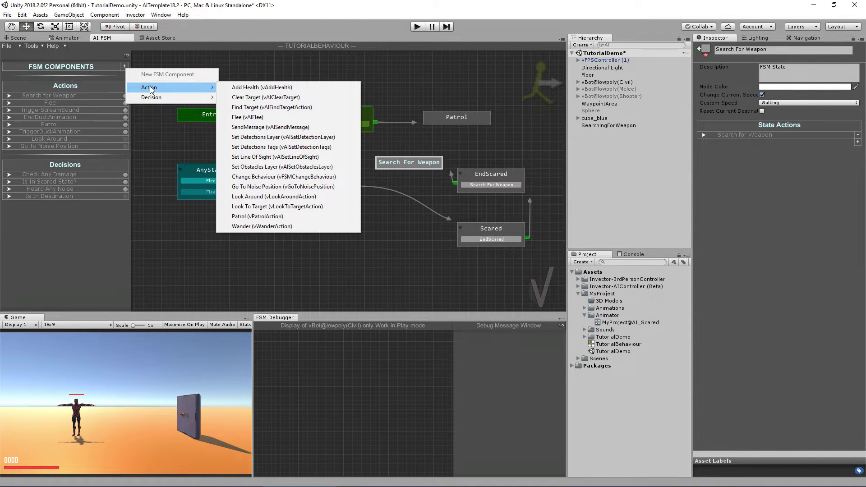
click(315, 177)
Step: Set the Change Behaviour action's New Behaviour to the FSM_Shooter asset
click(9, 96)
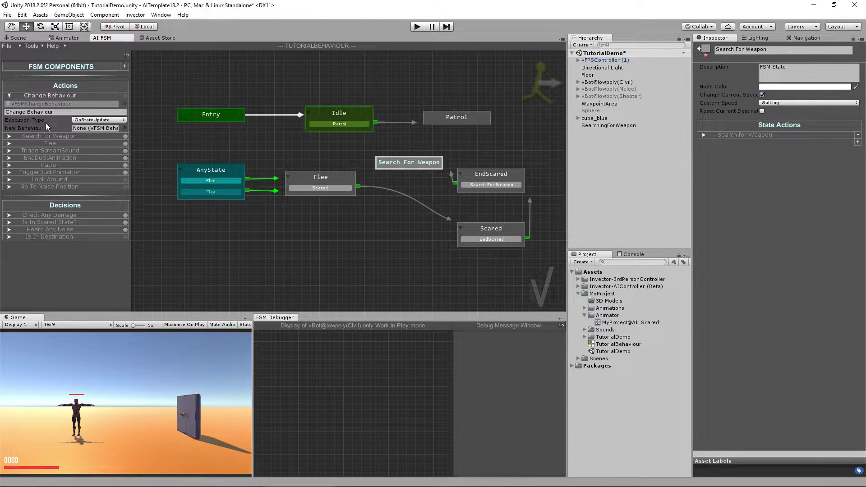
click(578, 294)
click(578, 286)
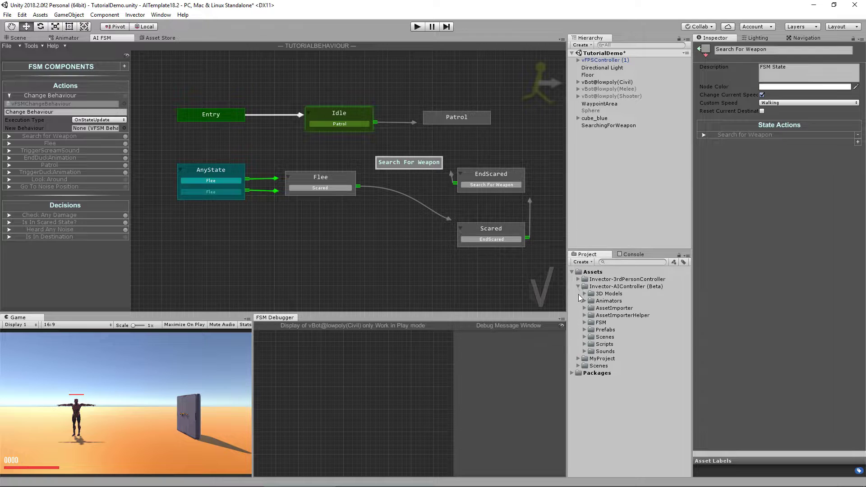
click(585, 323)
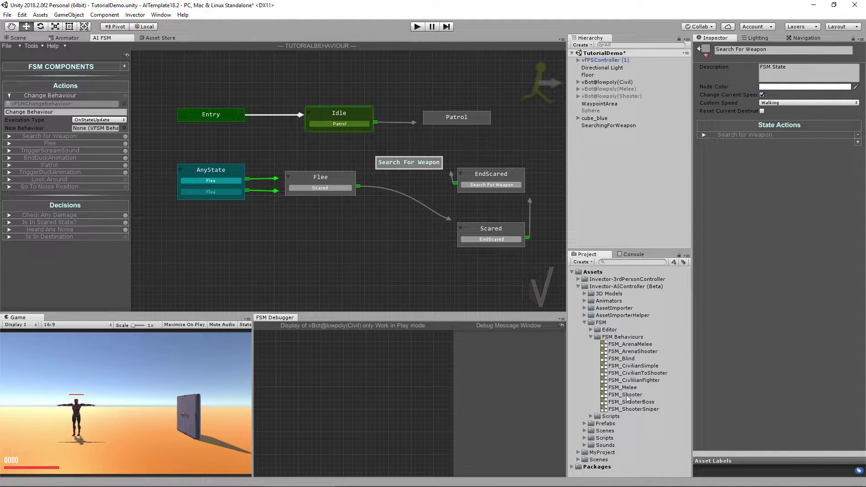
drag(632, 399, 95, 133)
Step: Add the Change Behaviour action to the Search For Weapon state's actions
drag(426, 164, 407, 159)
click(858, 143)
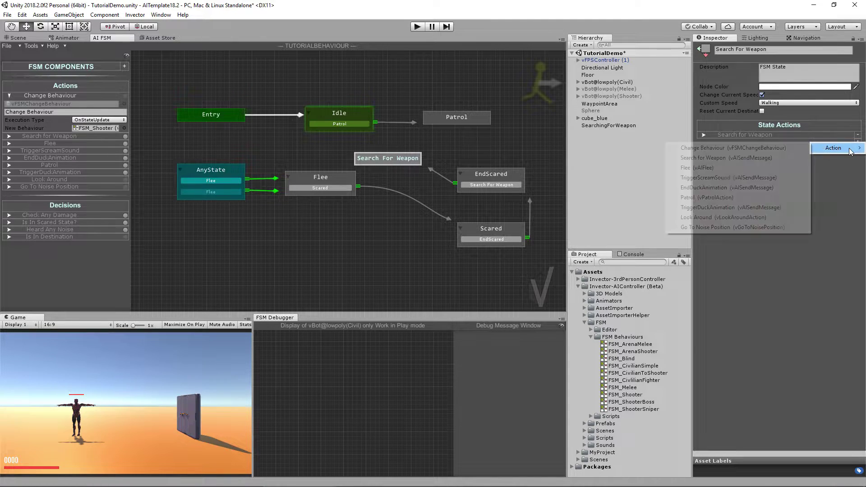
click(727, 148)
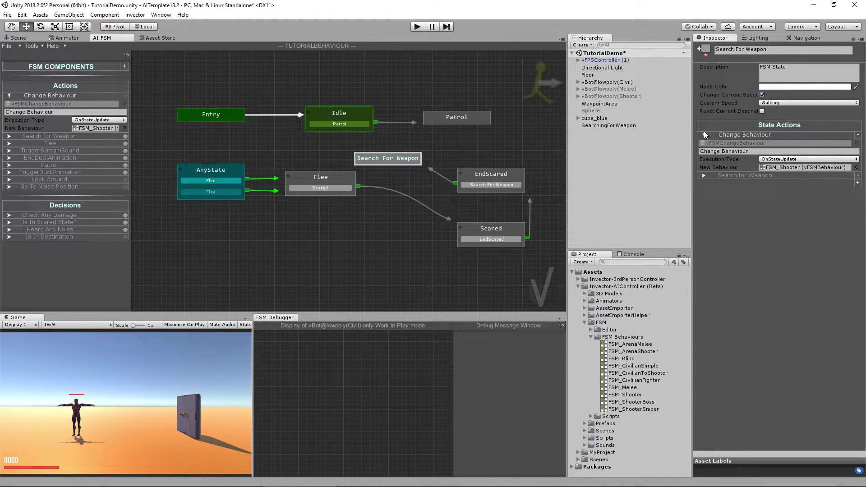
click(703, 176)
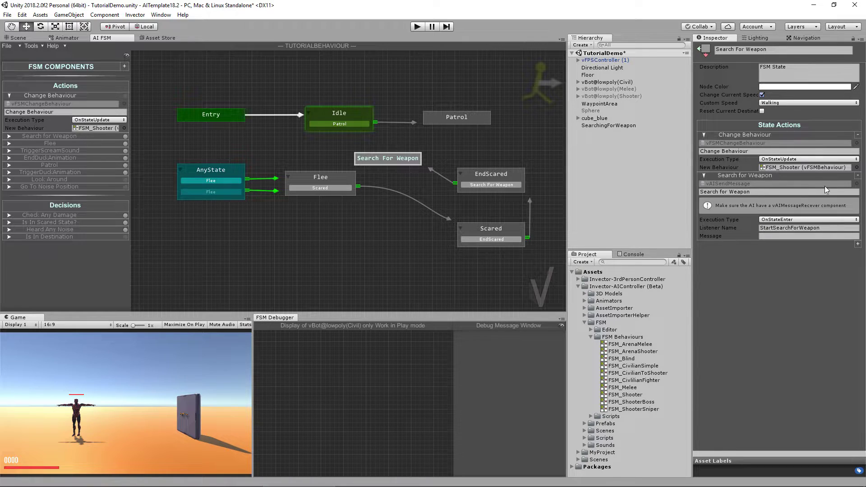
click(617, 82)
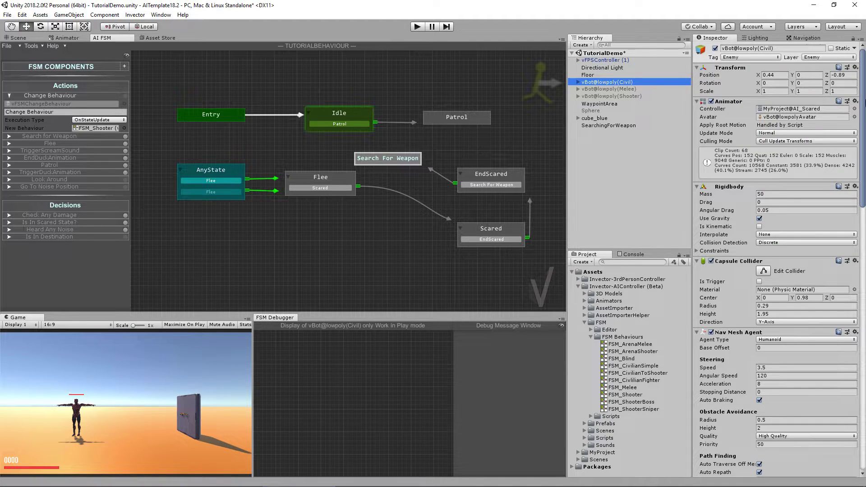
Step: Expand vBot@lowpoly(Civil)'s hierarchy from Hips through the spine and right arm down to RightHand
scroll(777, 257, down, 3)
scroll(776, 225, up, 2)
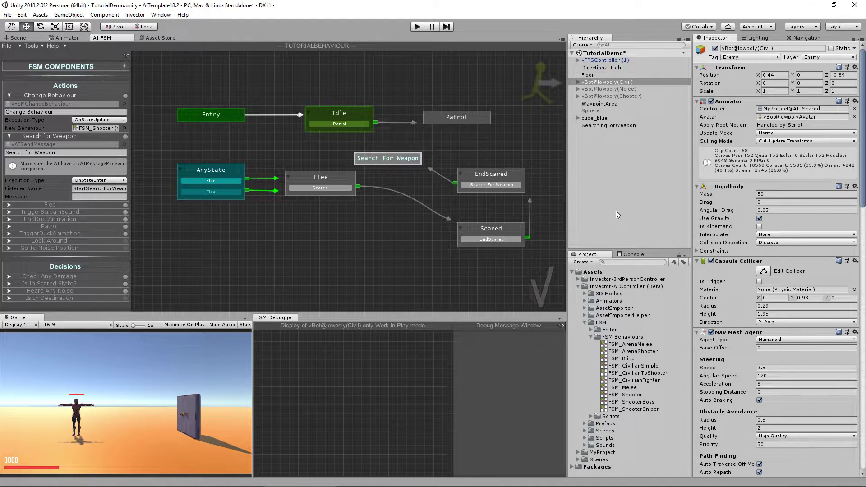
click(578, 82)
click(585, 89)
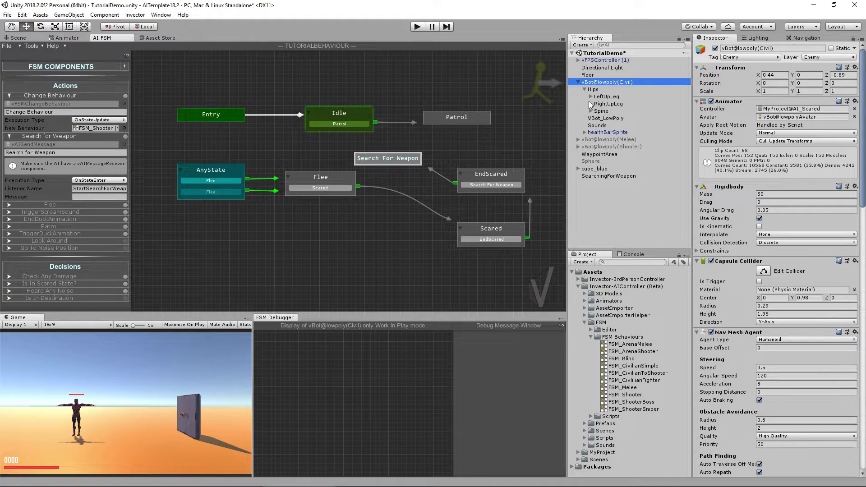
click(591, 111)
click(597, 118)
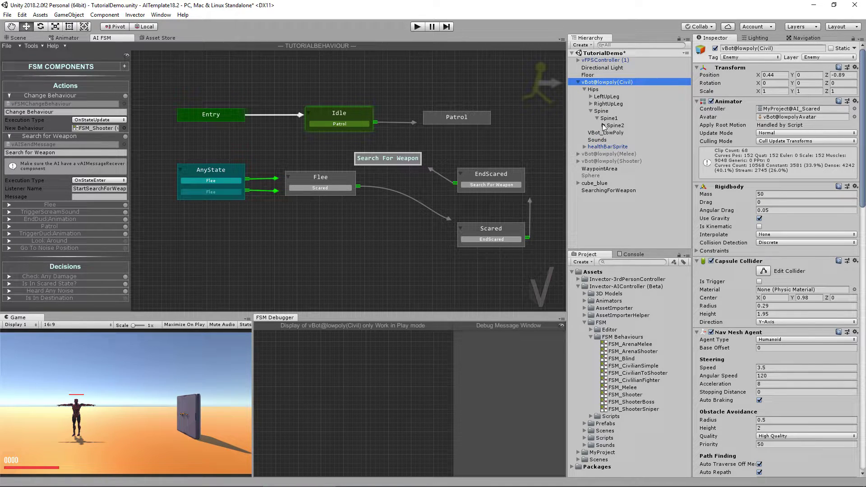
click(603, 125)
click(609, 147)
click(615, 154)
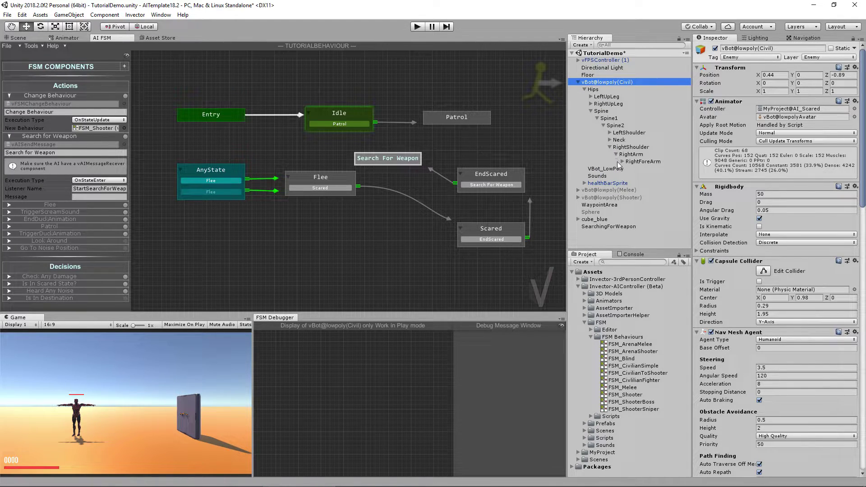
click(622, 161)
click(628, 169)
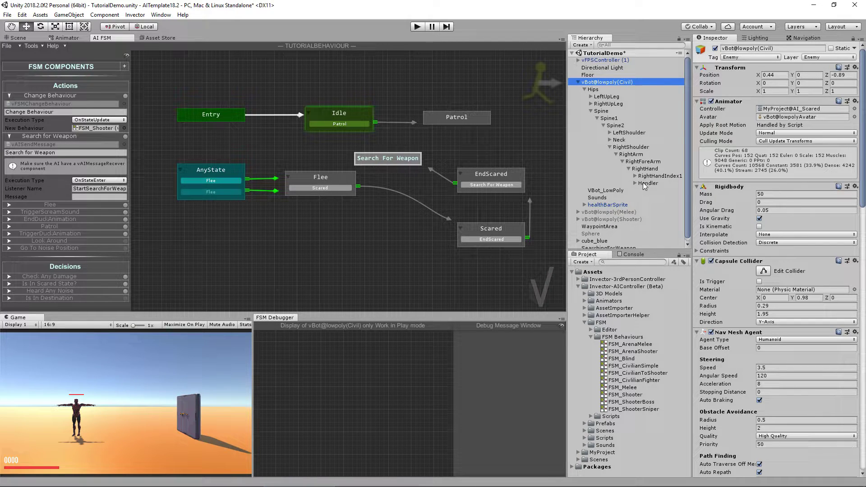
Step: Select AI_vShotgun under the Handler and untick its active checkbox
click(649, 183)
click(635, 183)
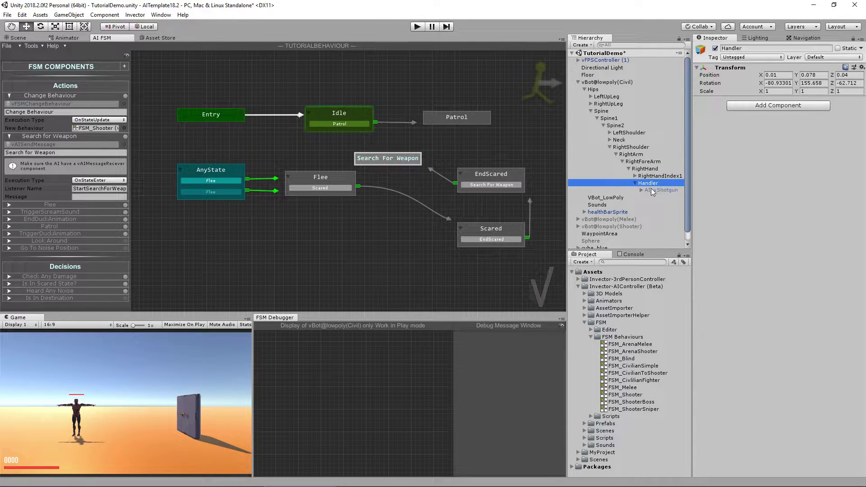
click(652, 190)
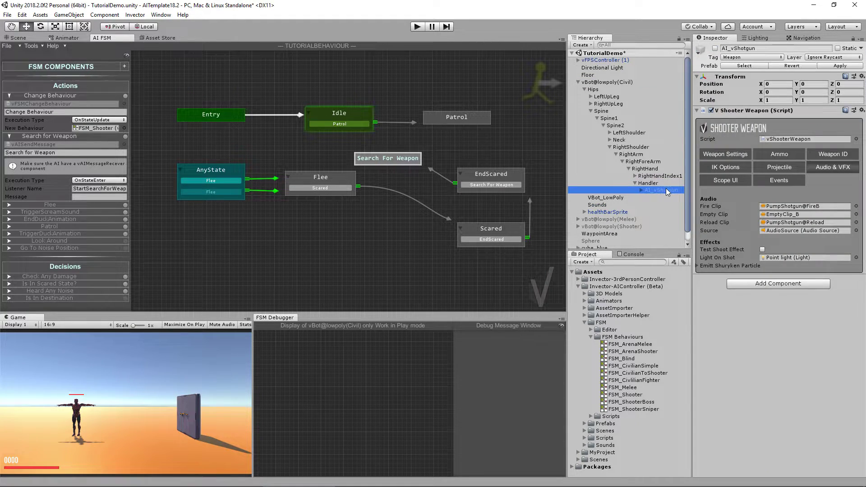
click(715, 49)
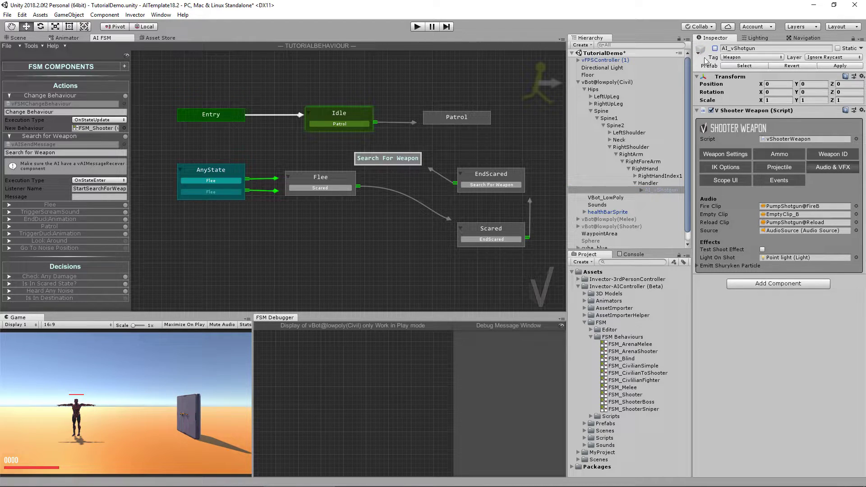
click(622, 82)
Step: Replace the bot's AI Basic Controller script with vControlAIShooter from the Project window
click(16, 38)
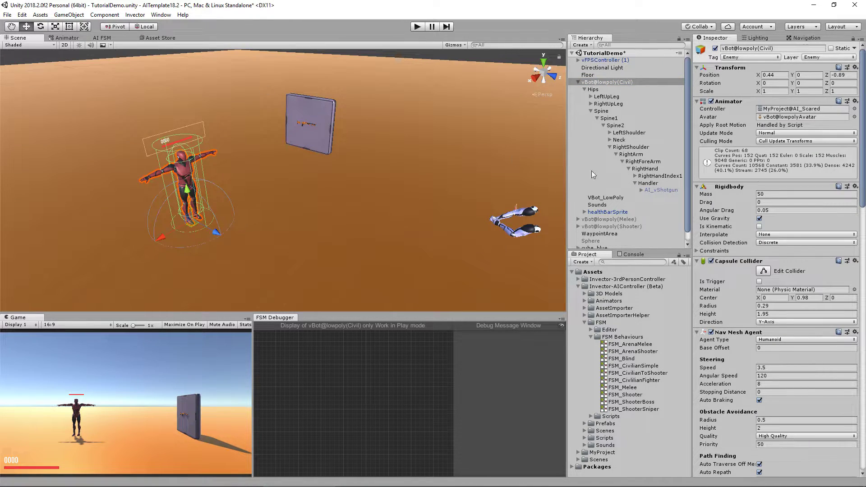
drag(864, 144, 864, 279)
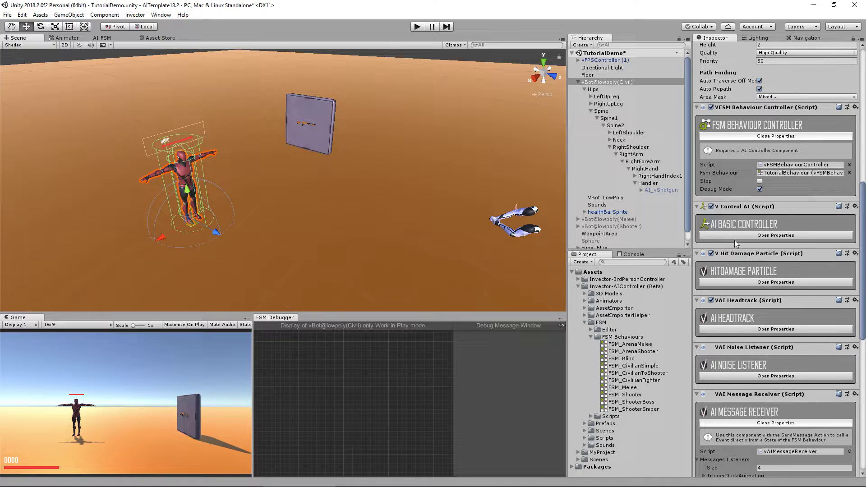
click(719, 234)
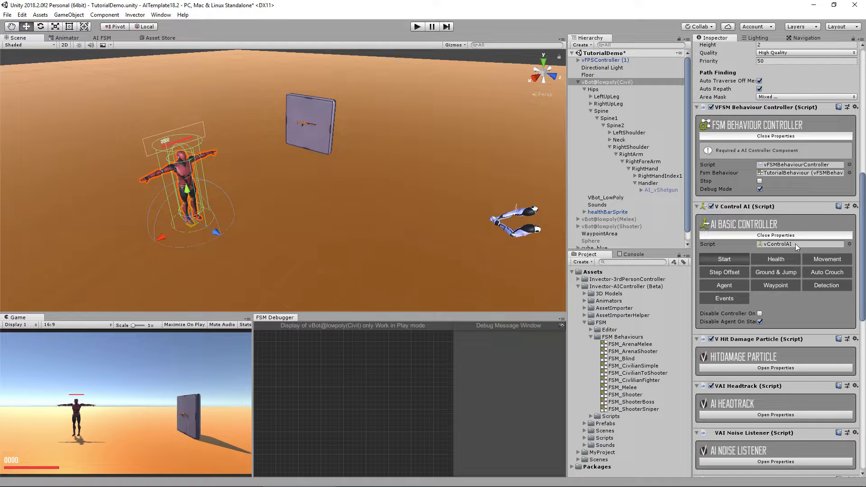
click(784, 246)
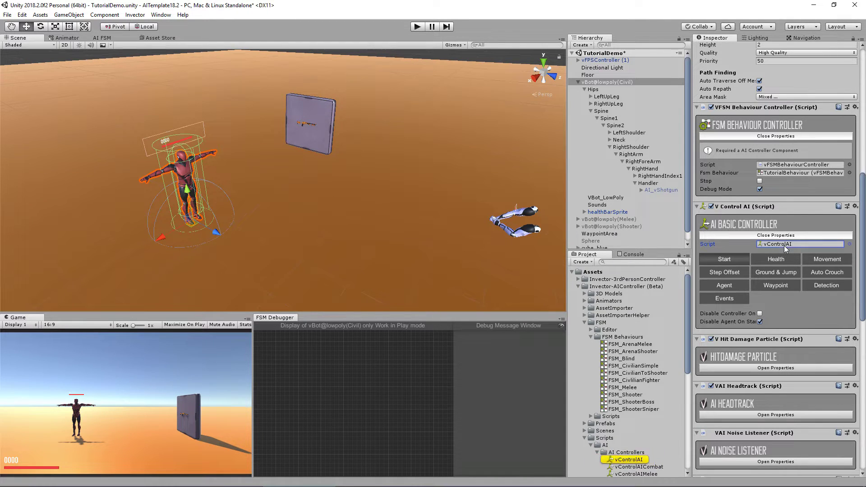
scroll(629, 409, down, 3)
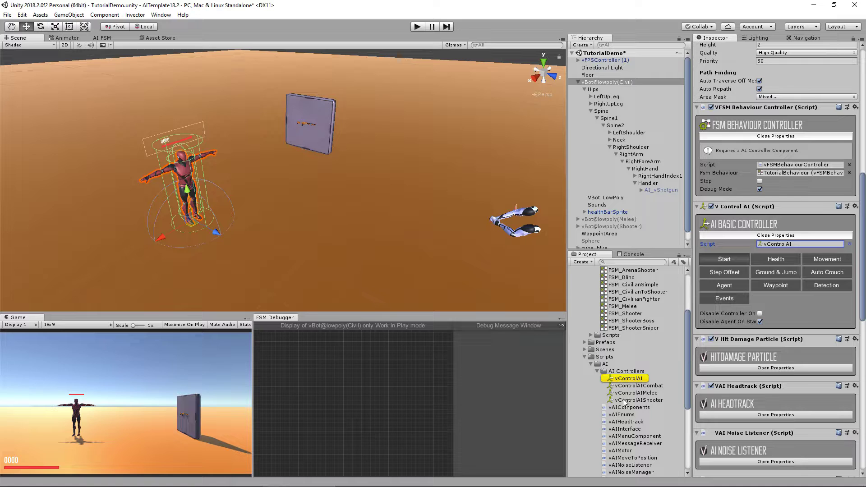
drag(631, 400, 773, 243)
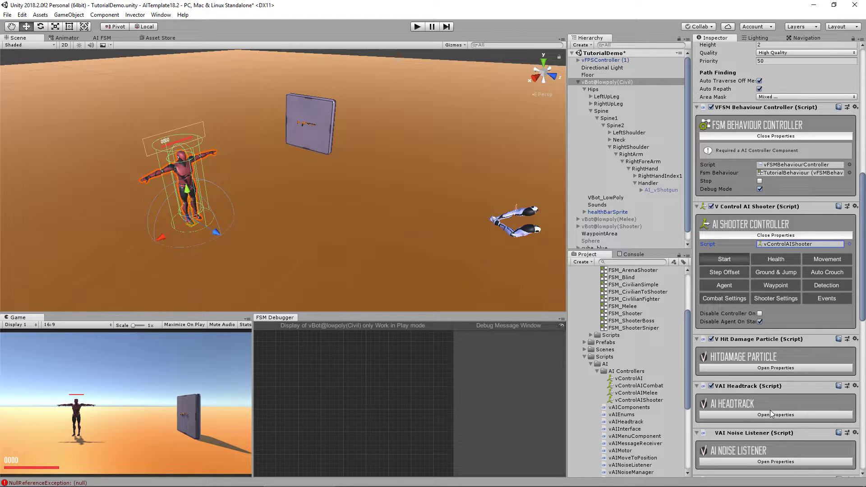
scroll(865, 356, down, 10)
scroll(864, 356, down, 1)
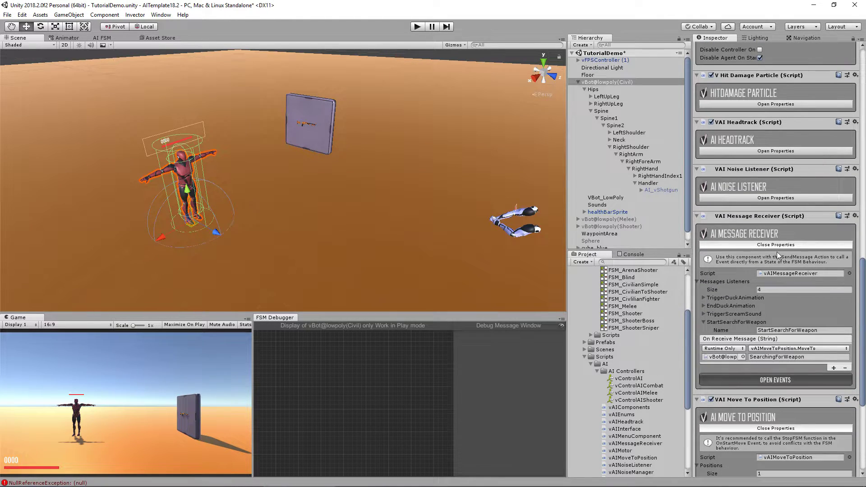
click(783, 245)
Step: Add an AI Shooter Manager component via Invector > AI Controller > Components
click(779, 291)
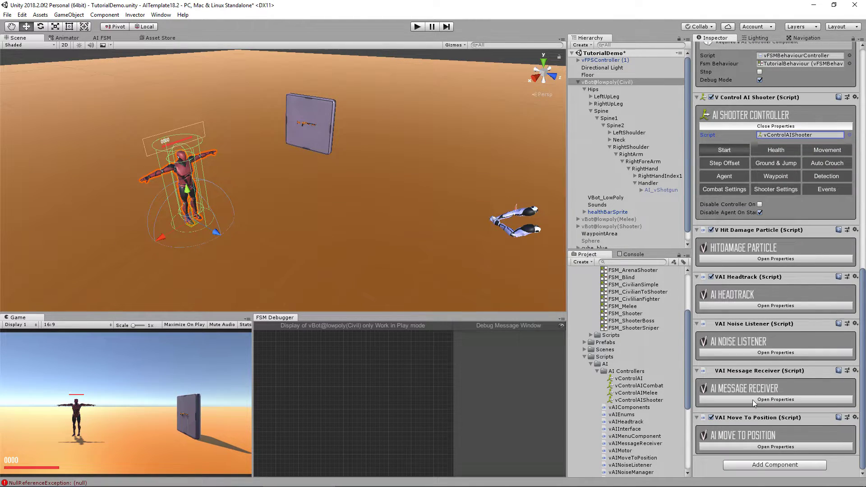
click(754, 462)
text(shooter)
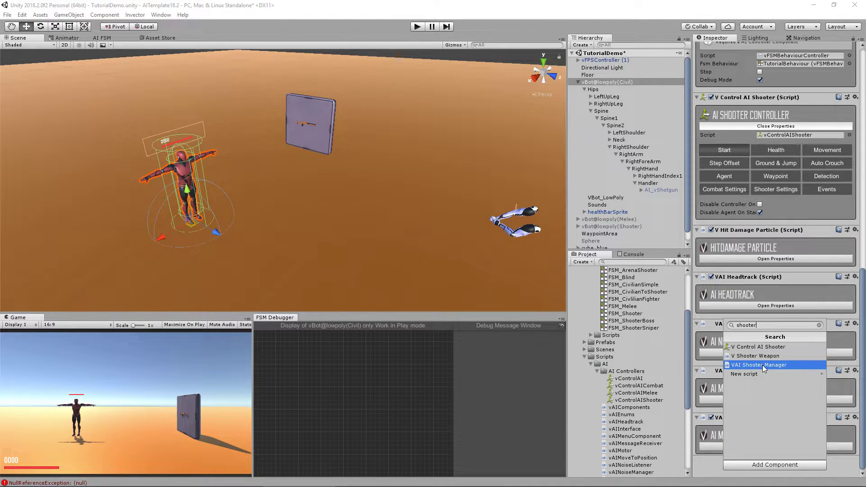
click(134, 15)
mouse_move(158, 25)
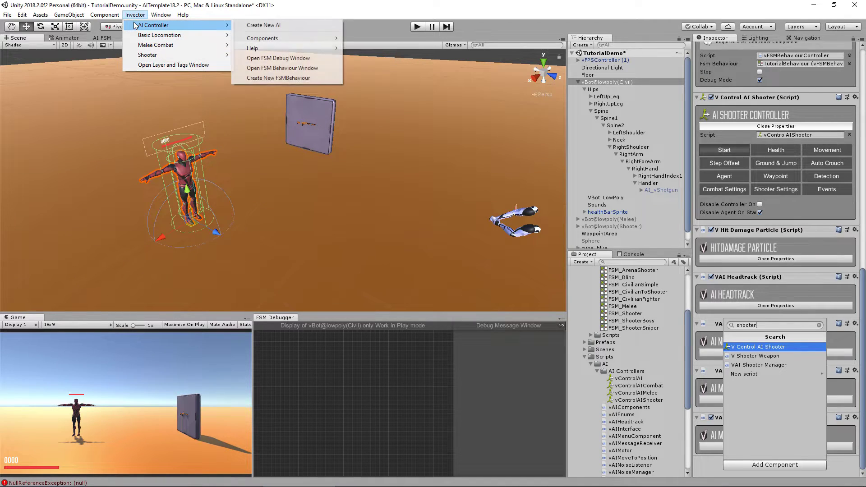
mouse_move(296, 40)
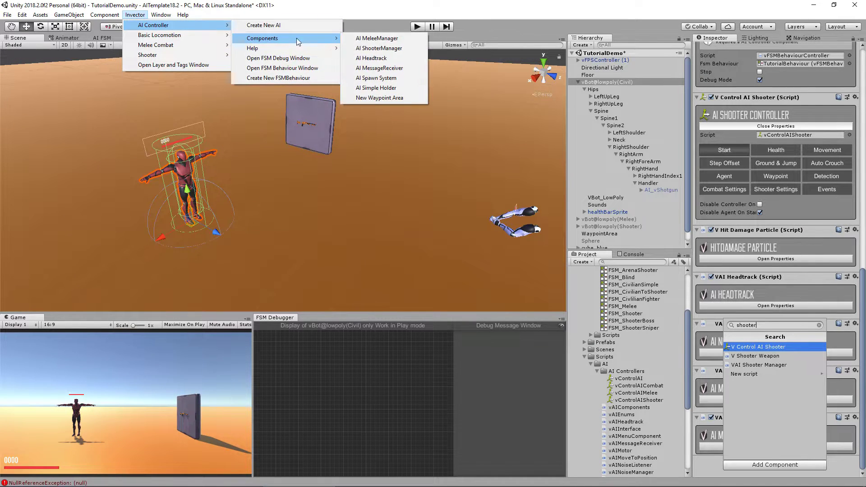
click(373, 48)
Step: Tick Player in the Shooter Manager's Damage Layer dropdown
scroll(776, 406, down, 2)
click(775, 447)
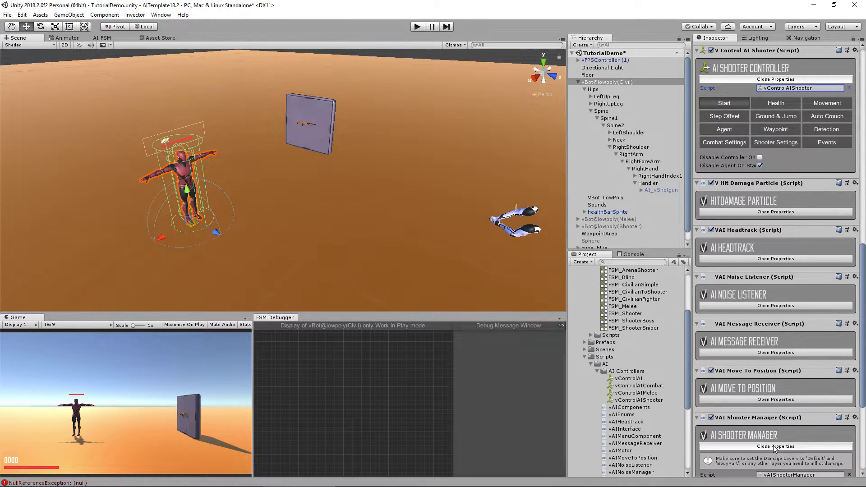
scroll(772, 425, down, 4)
scroll(838, 339, down, 1)
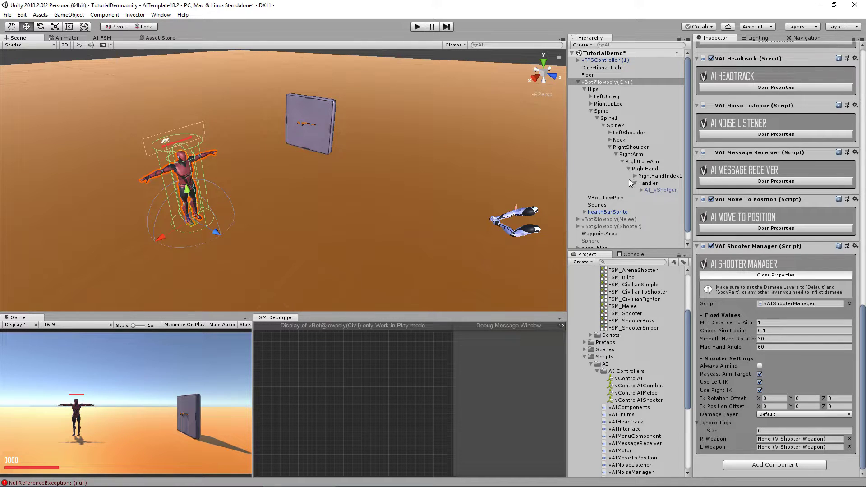
click(773, 415)
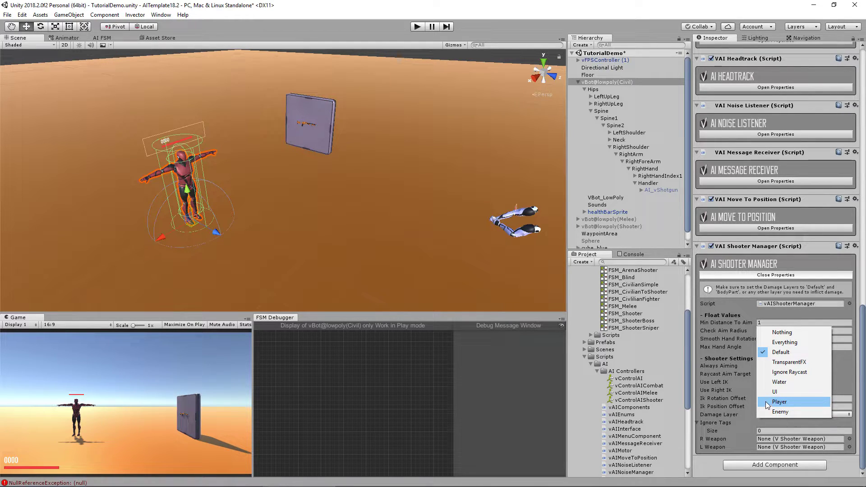
click(769, 402)
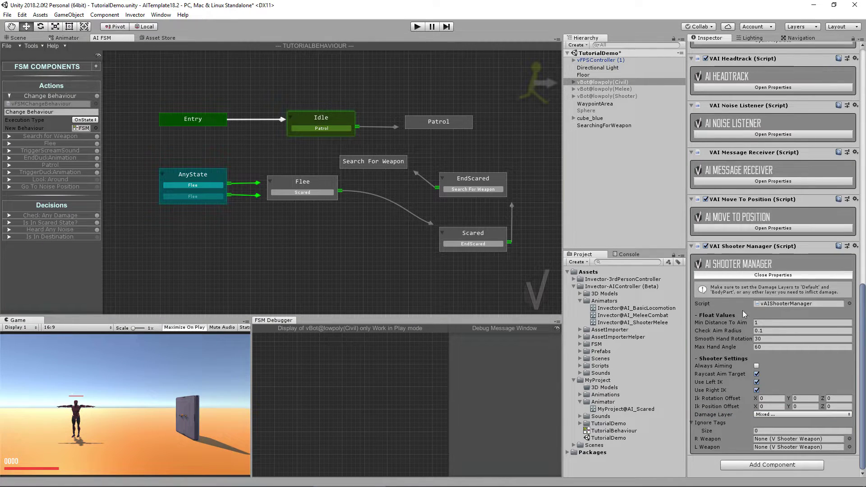
Step: Duplicate the Invector@AI_ShooterMelee animator controller into MyProject's Animator folder
click(757, 277)
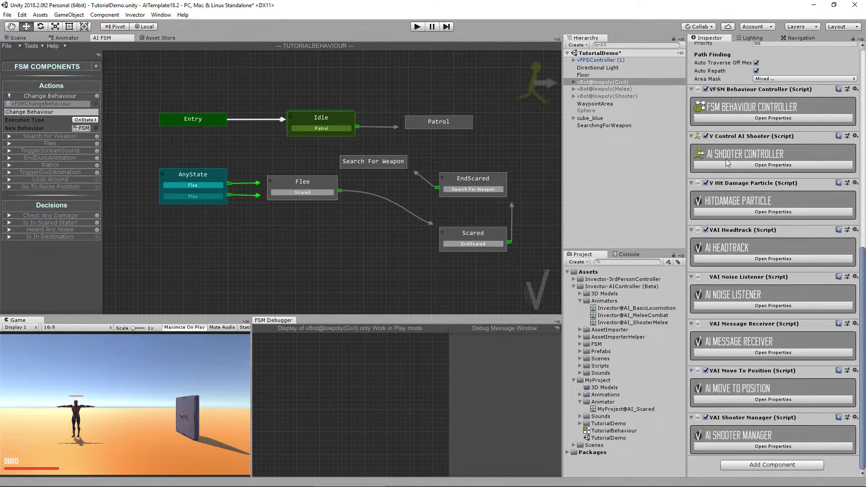
scroll(787, 160, up, 15)
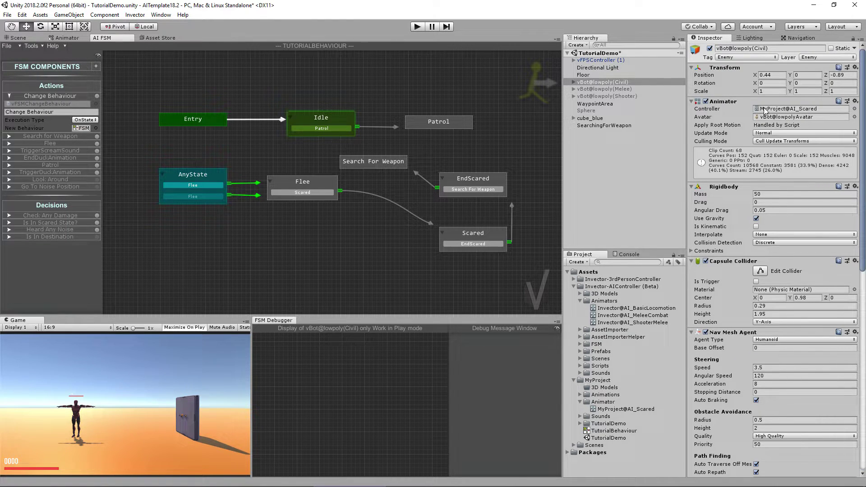
click(637, 323)
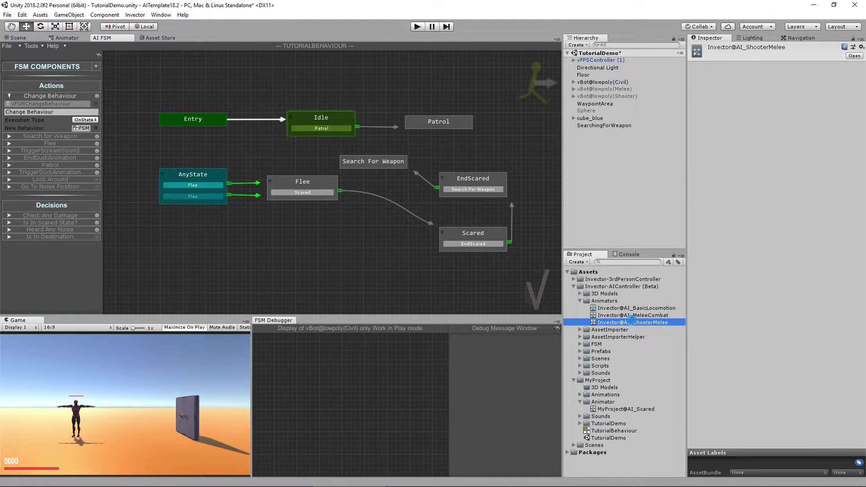
key(ctrl+d)
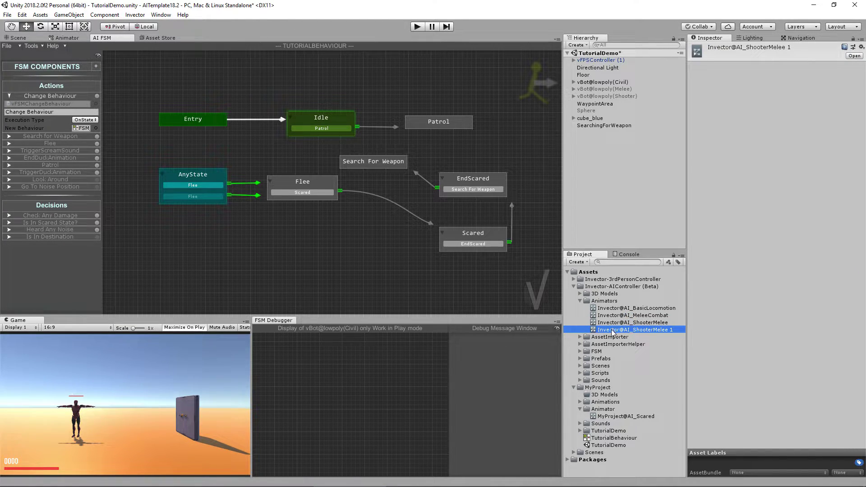
drag(614, 333, 630, 410)
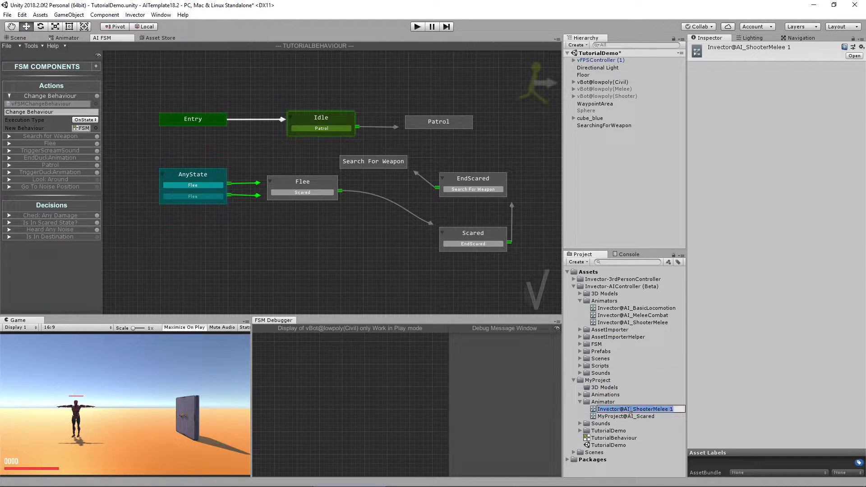
Step: Rename the copy MyProject@AI_Shooter, based on the AI_Scared controller's name
click(625, 416)
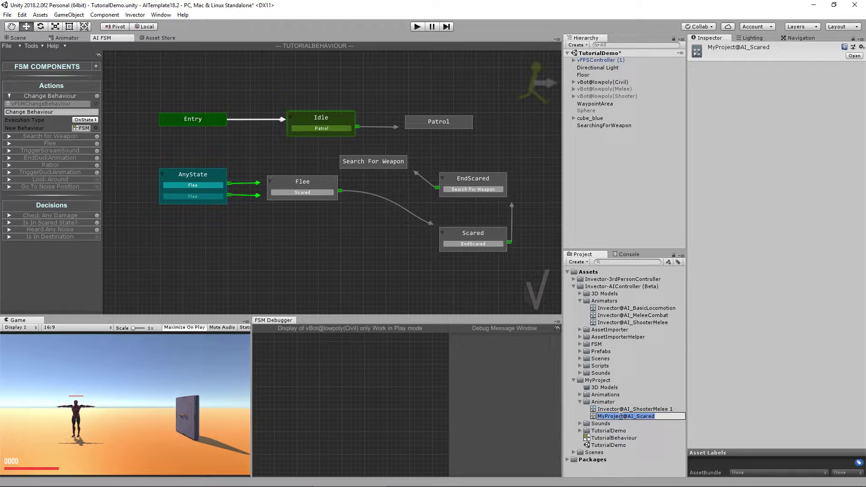
click(622, 410)
click(650, 409)
text(MyProject@AI_Scared)
key(shift+Left)
key(shift+Left)
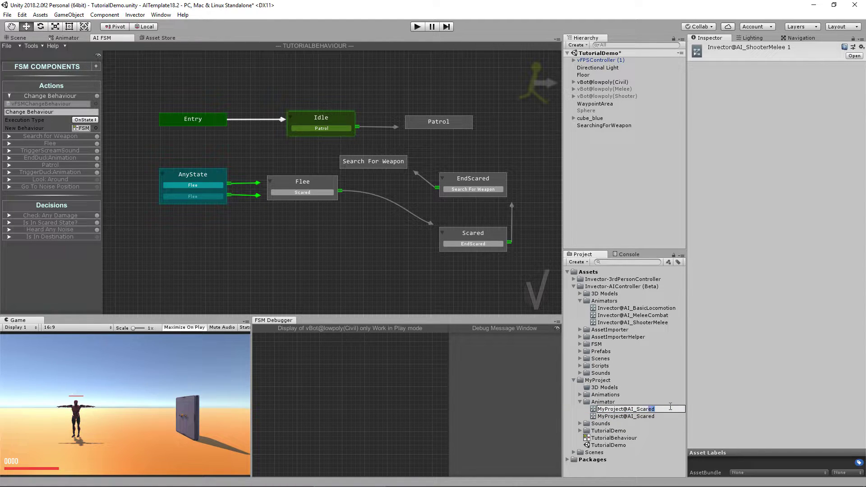
text(hoote)
key(Return)
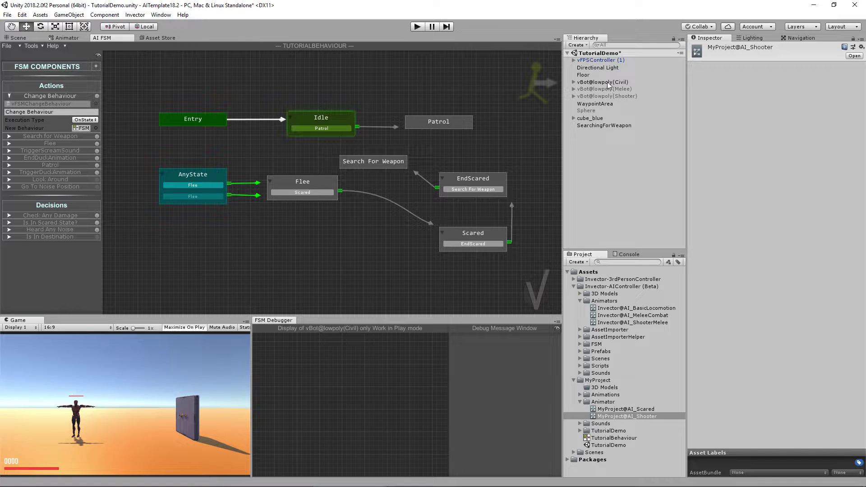
click(607, 82)
Step: Drag MyProject@AI_Shooter into the Civil bot's Animator Controller field
drag(643, 415, 820, 110)
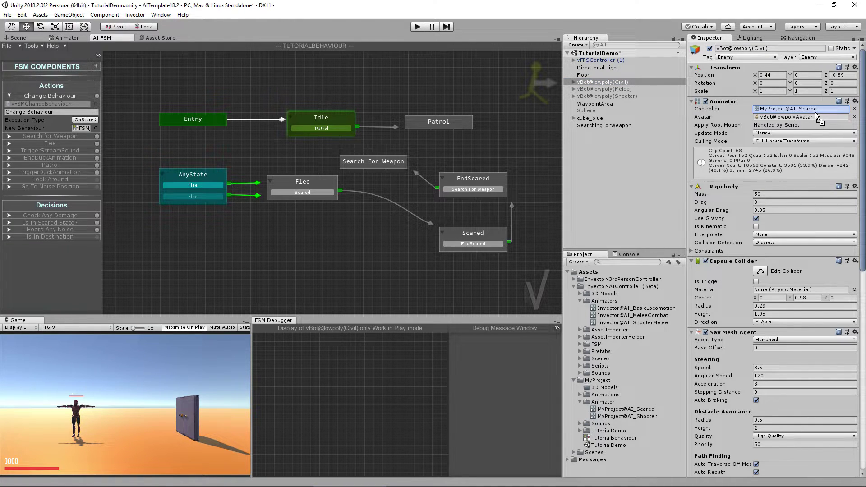
scroll(814, 136, down, 2)
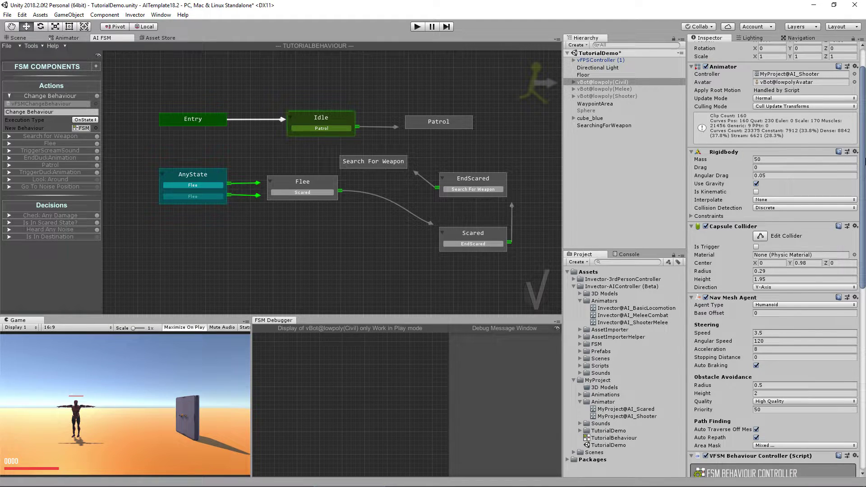
scroll(772, 253, down, 15)
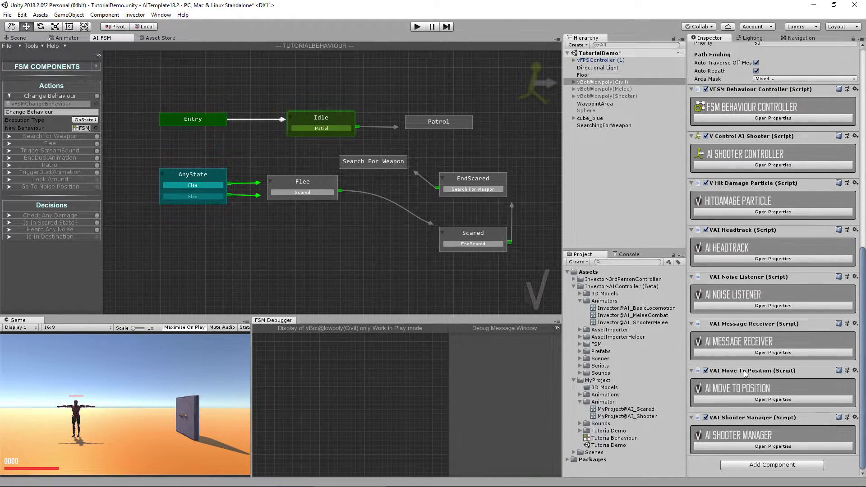
Step: Try a StartSearchForWeapon event setting the runtime animator controller, then remove it
click(765, 352)
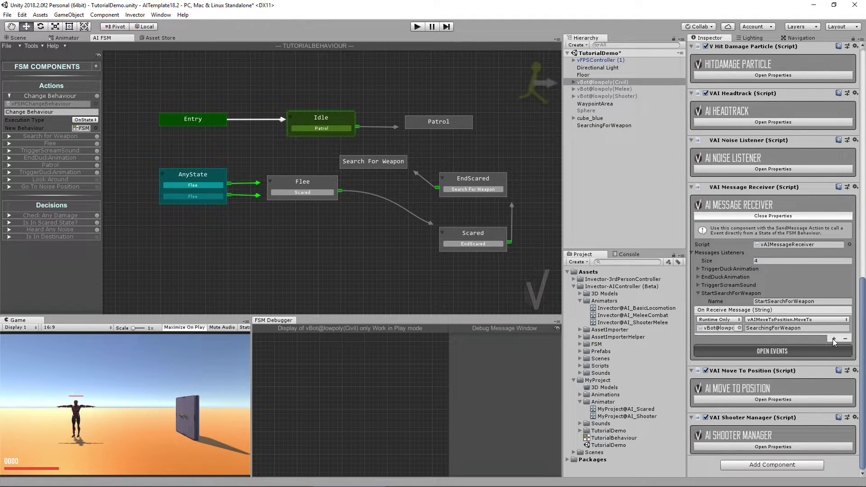
click(834, 339)
drag(600, 81, 718, 348)
click(752, 338)
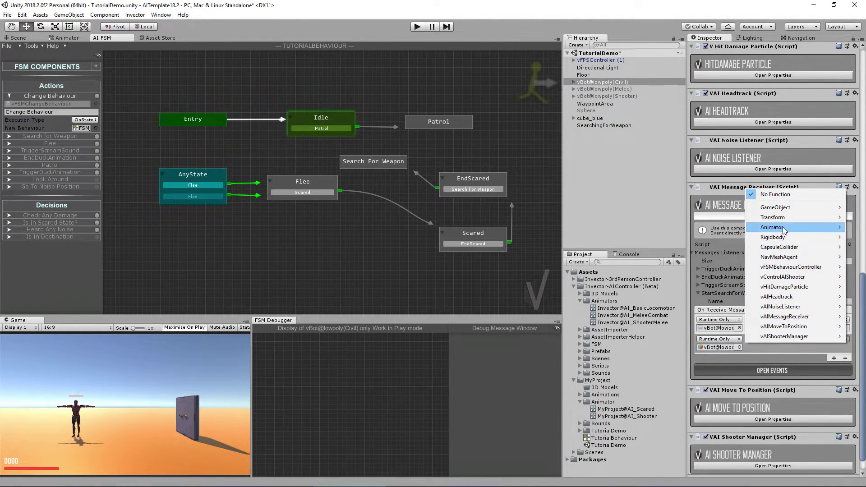
mouse_move(784, 226)
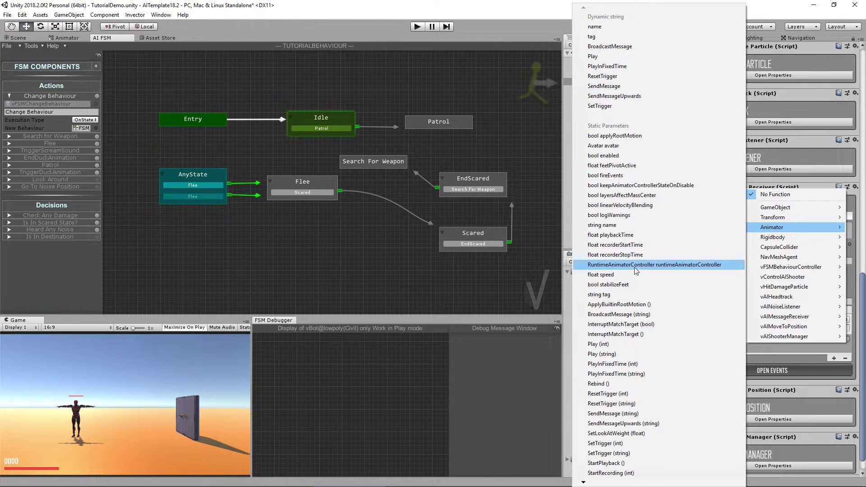
click(657, 265)
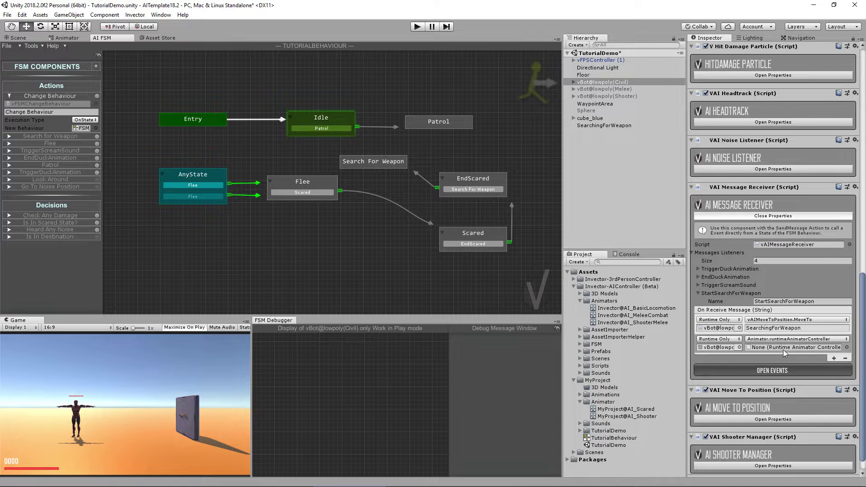
click(845, 358)
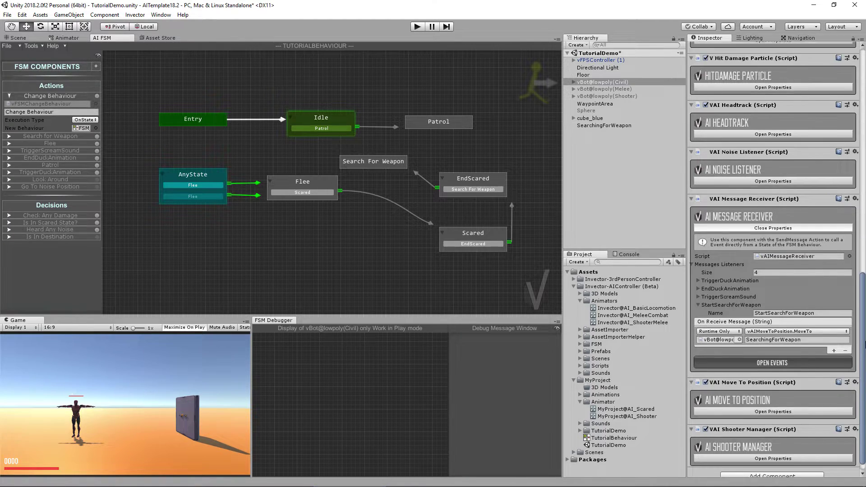
drag(864, 345, 864, 301)
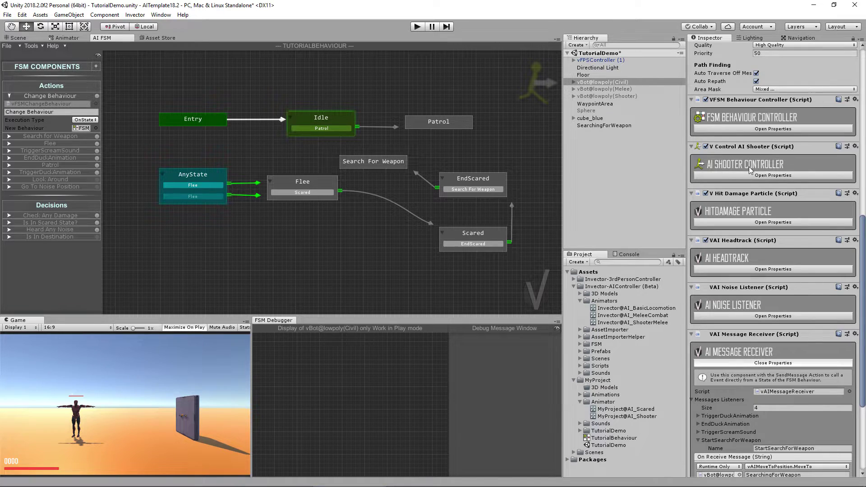
scroll(745, 208, up, 10)
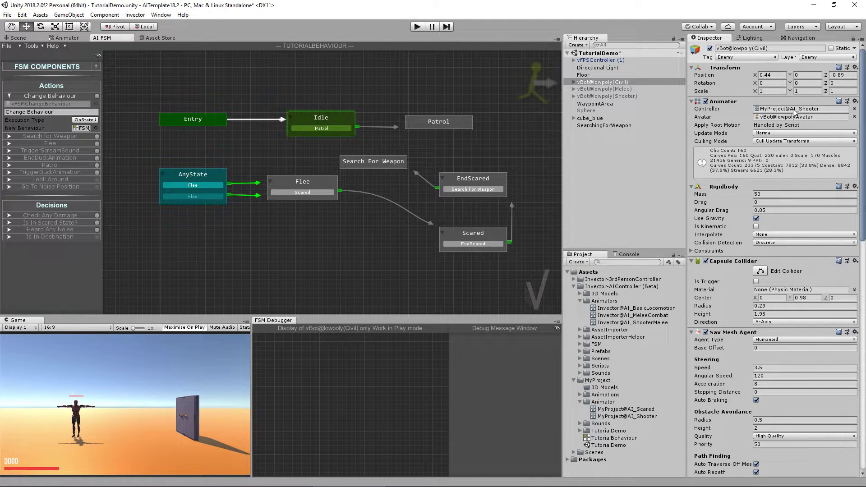
click(772, 109)
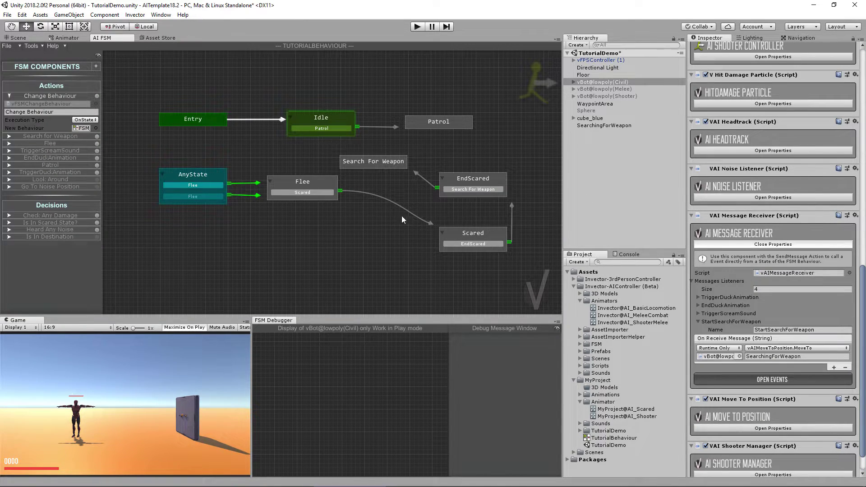
Step: Inspect Search For Weapon's actions and the bot's AI Move To Position events, then view the Animator
click(397, 164)
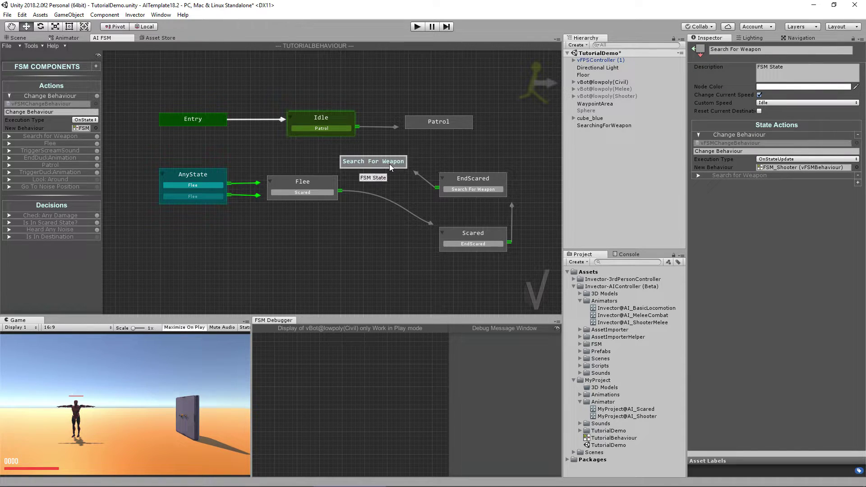
click(11, 137)
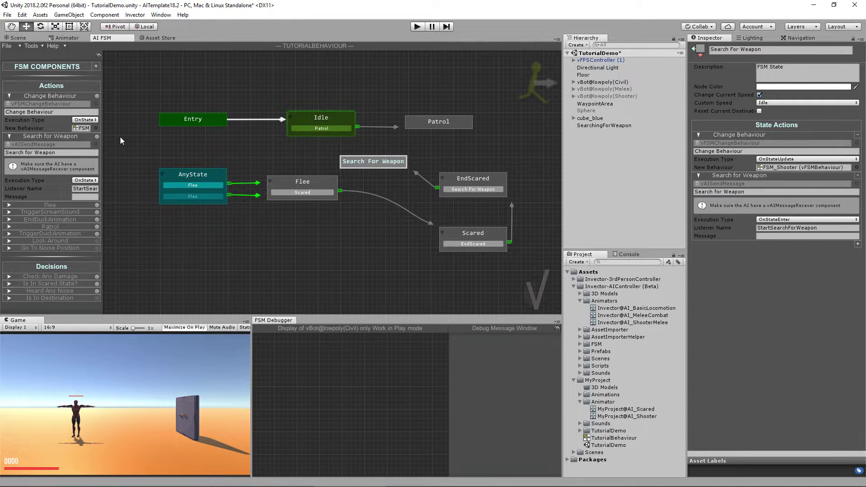
click(608, 82)
scroll(794, 252, down, 10)
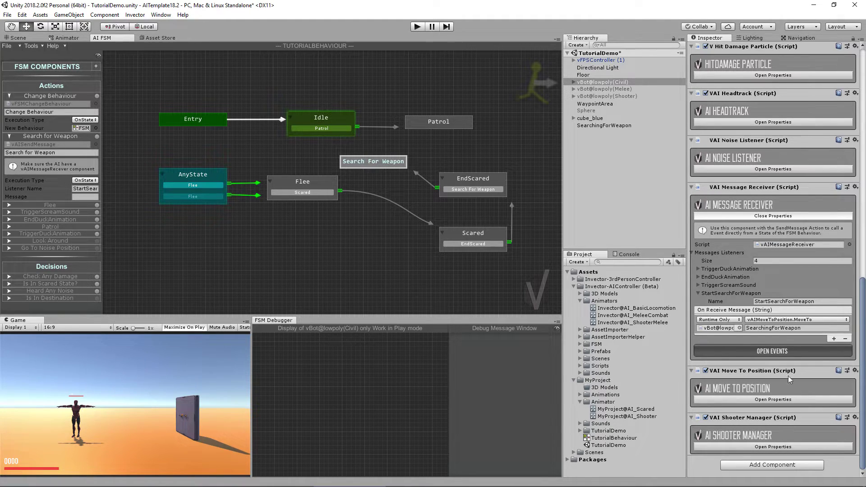
click(764, 400)
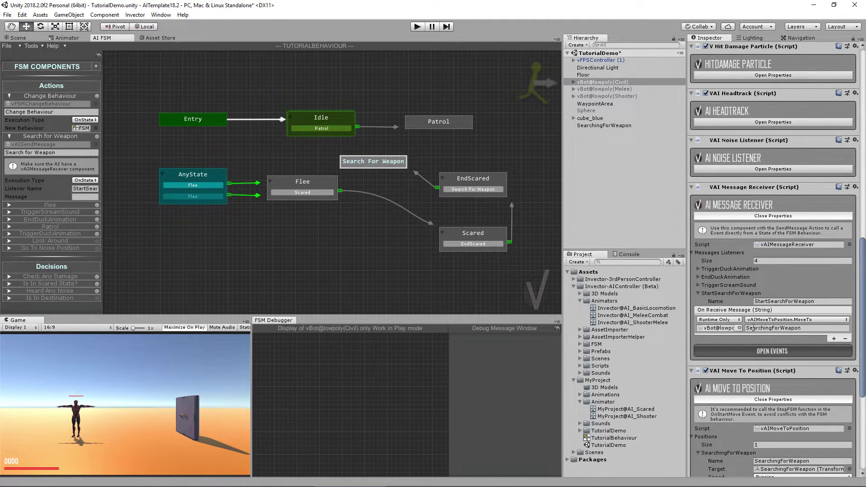
scroll(801, 324, down, 6)
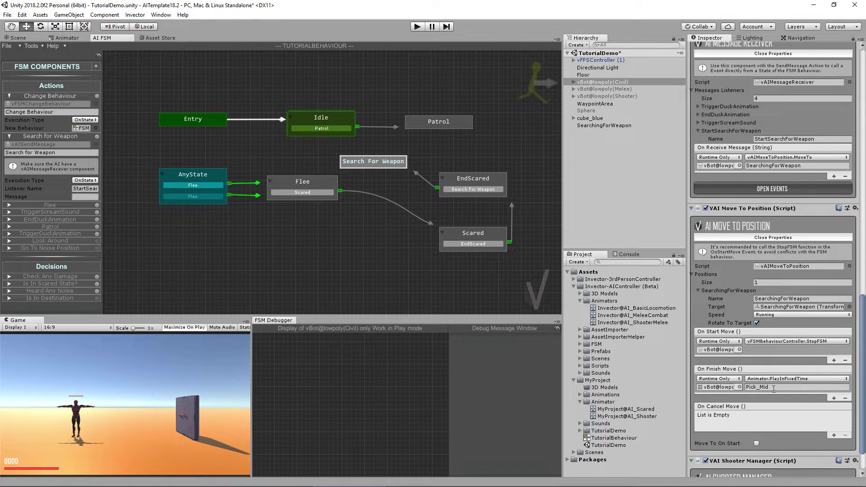
click(66, 38)
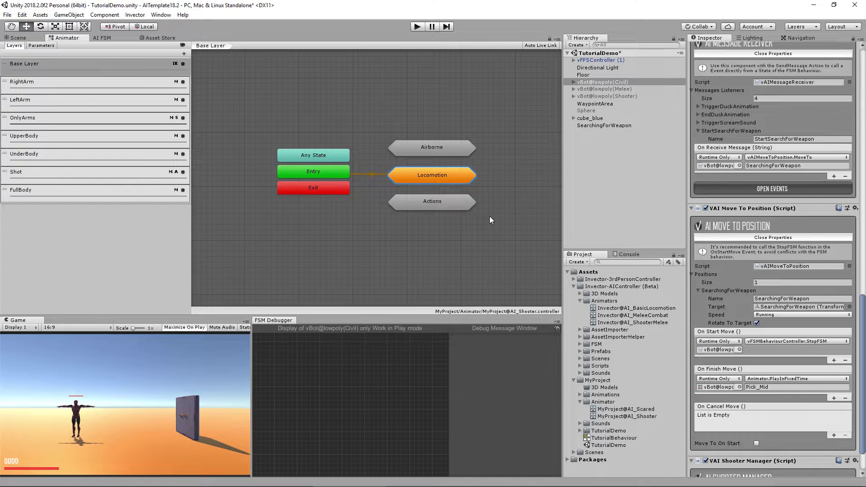
Step: Drill into Actions > Get Item and select the Pick_Mid state
click(438, 206)
double_click(438, 207)
scroll(355, 205, up, 4)
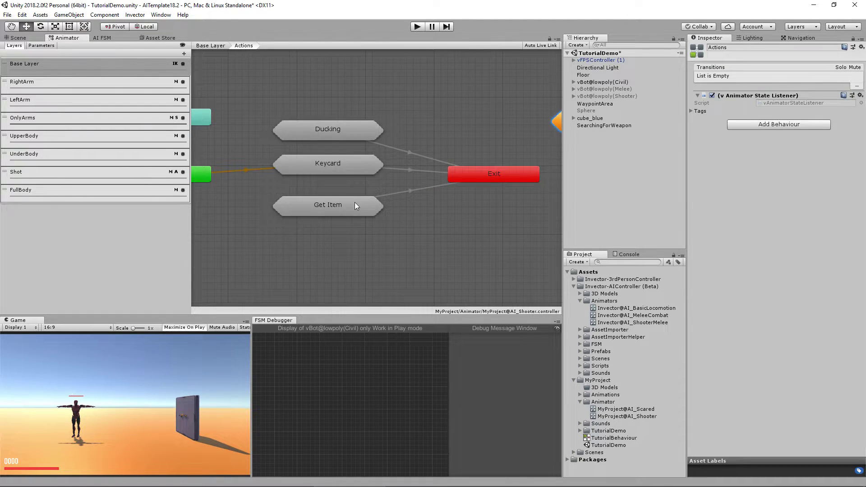
scroll(458, 216, down, 4)
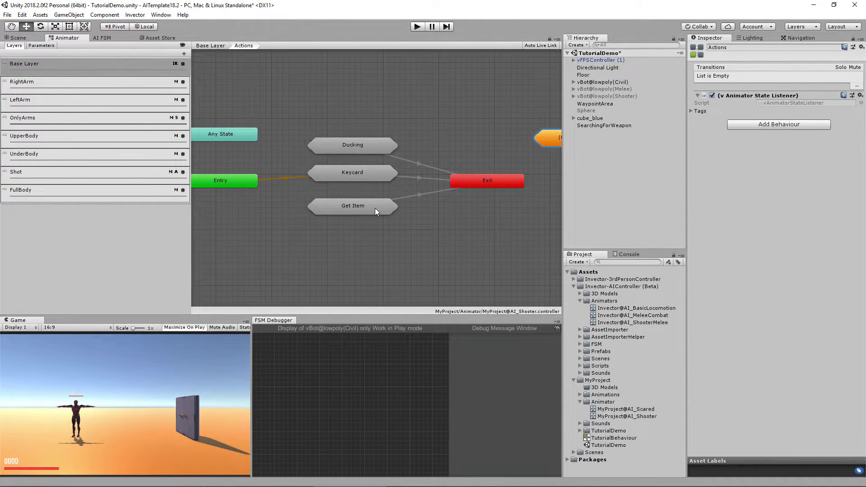
double_click(375, 208)
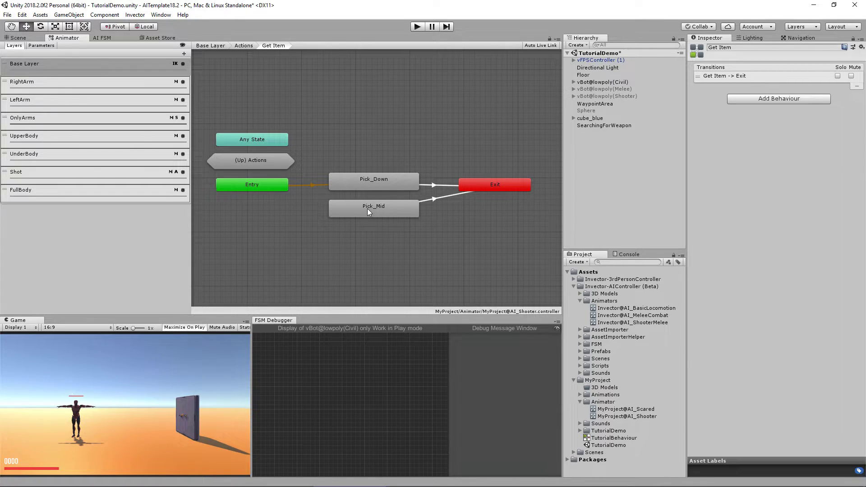
click(368, 209)
Step: Locate Pick_Mid's Pick_Up clip and play it in an enlarged animation preview
click(770, 66)
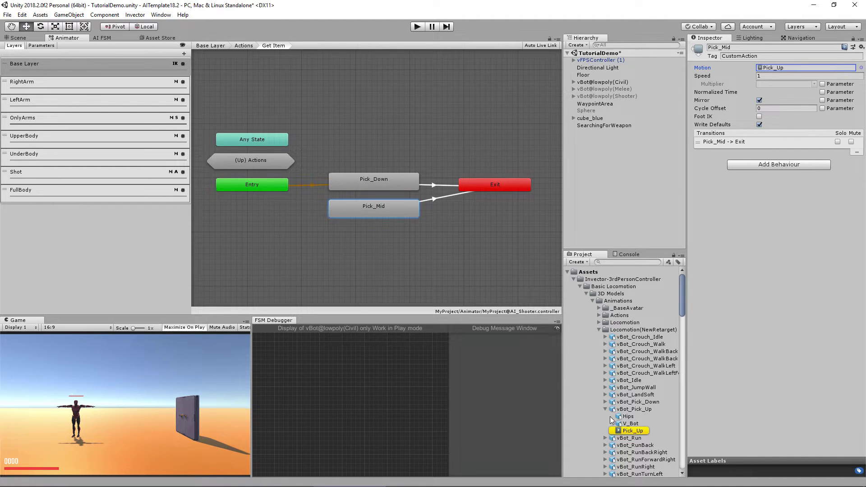
click(632, 408)
click(633, 431)
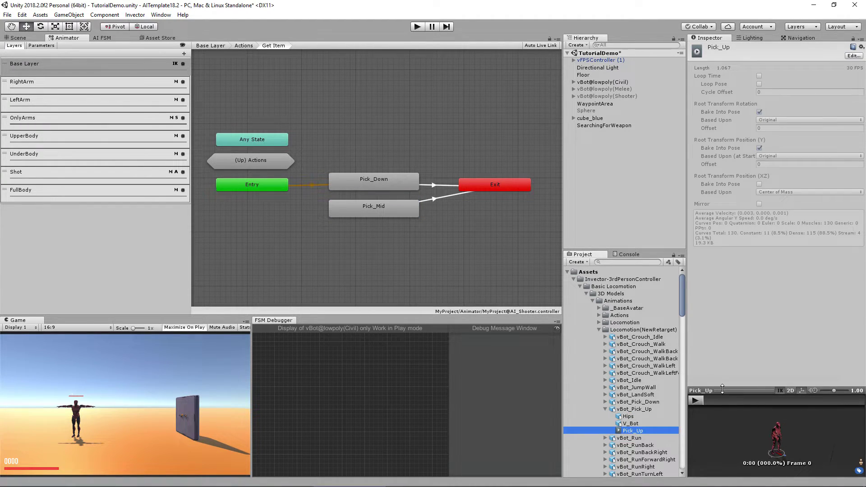
drag(735, 397, 727, 308)
click(699, 314)
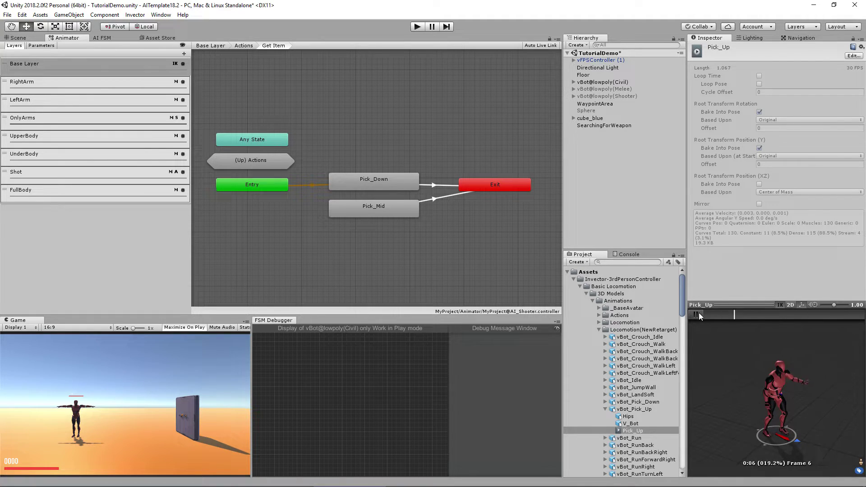
click(399, 208)
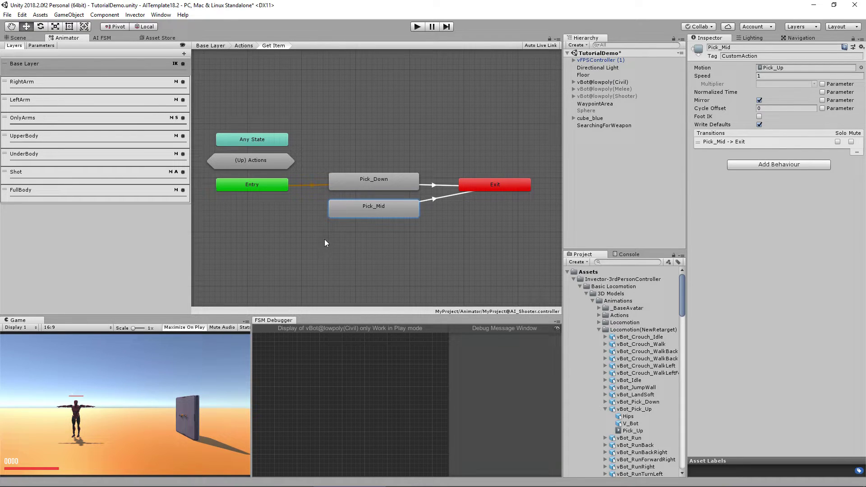
Step: Select the Civil bot in the Scene view and add a second, empty listener to its On Finish Move event
key(ctrl+1)
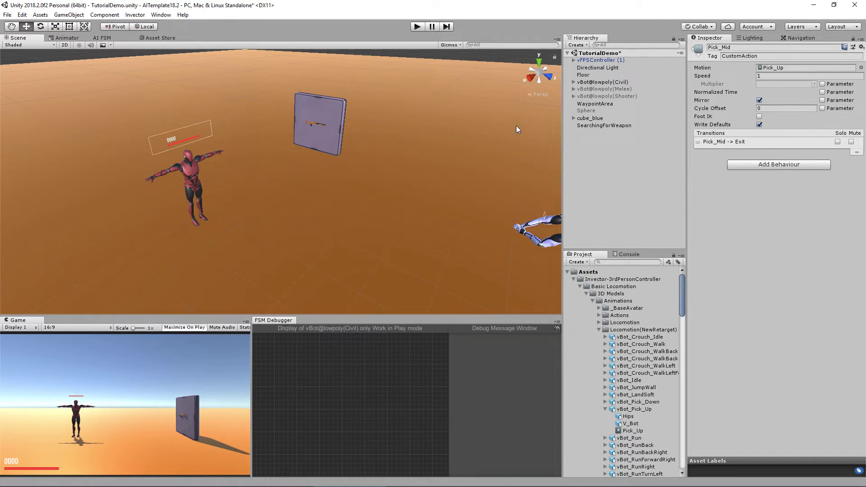
click(632, 82)
scroll(862, 433, down, 15)
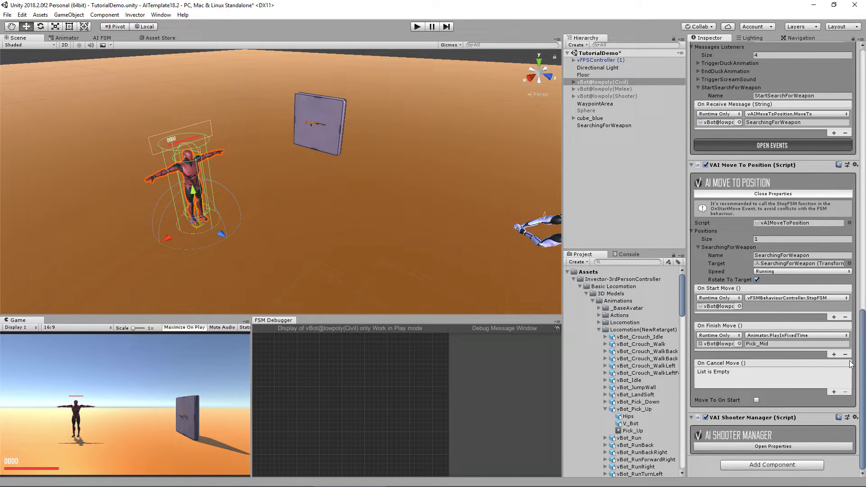
click(834, 355)
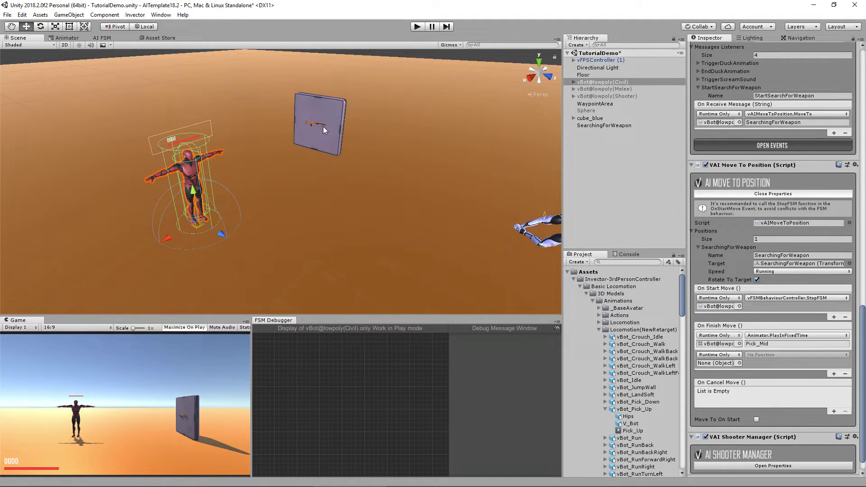
Step: Expand all of vBot@lowpoly(Civil)'s children in the Hierarchy down to AI_vShotgun
alt+click(573, 82)
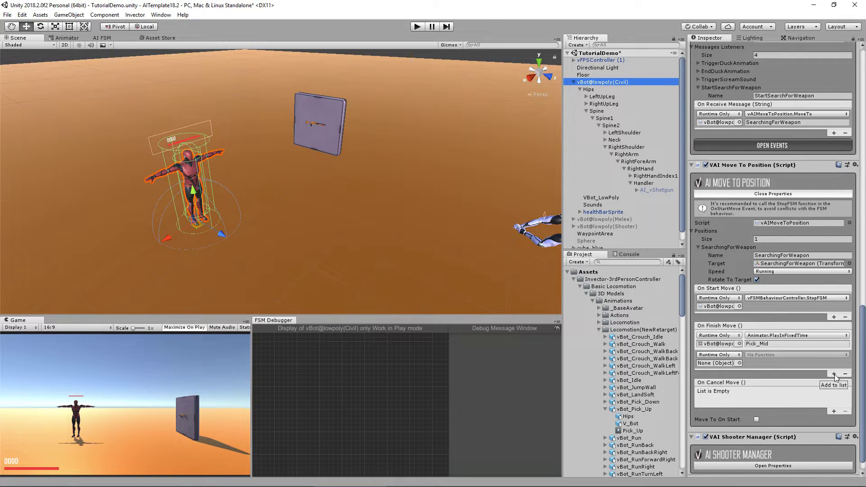
scroll(857, 369, down, 1)
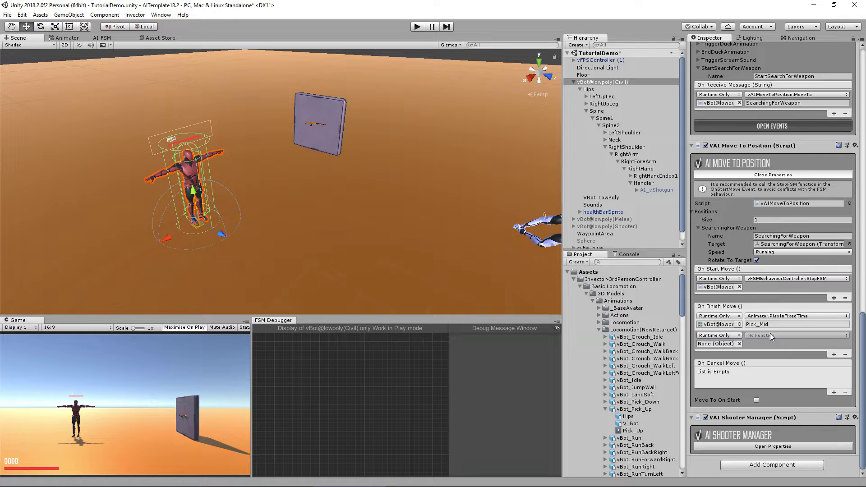
click(784, 465)
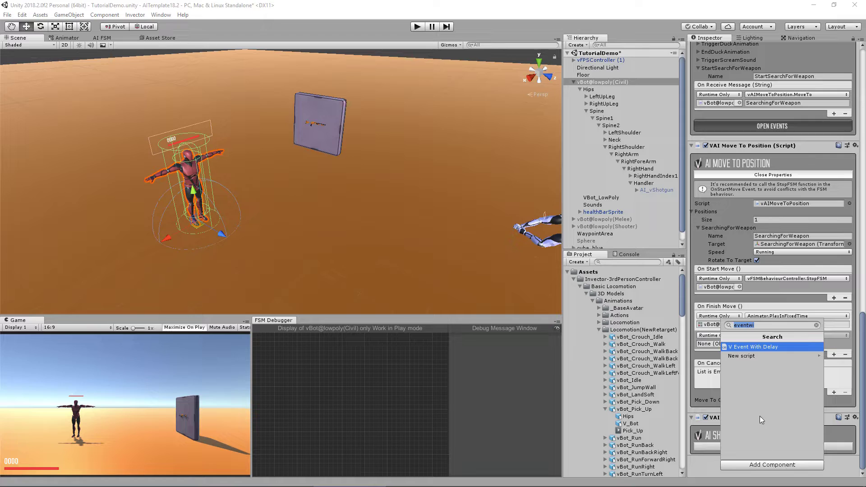
Step: Add a V Event With Delay component to the civilian and set its Events size to 2
click(765, 348)
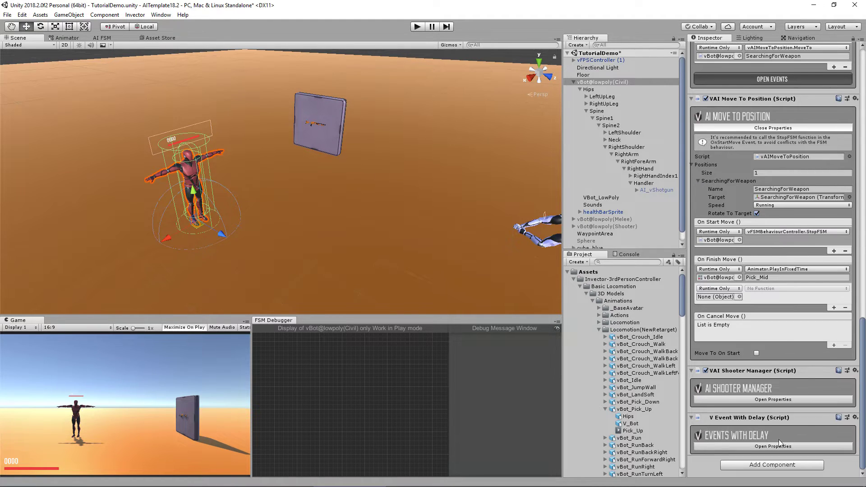
click(773, 446)
scroll(765, 441, down, 1)
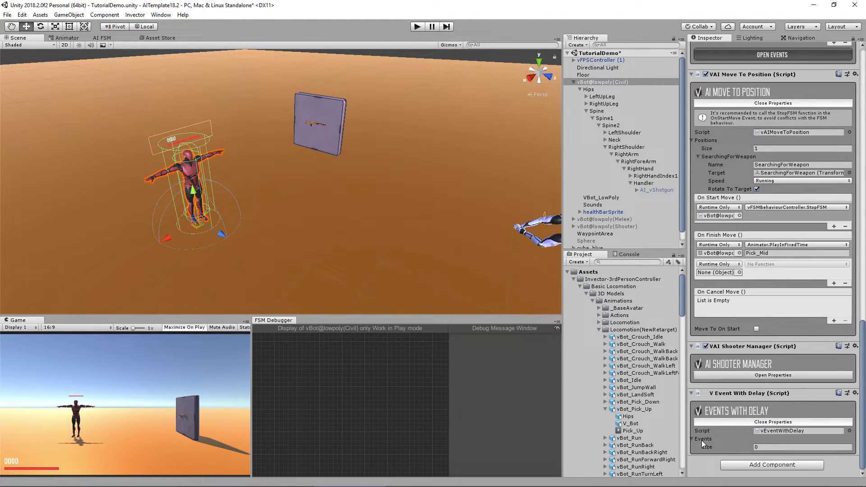
click(769, 447)
text(2)
key(Return)
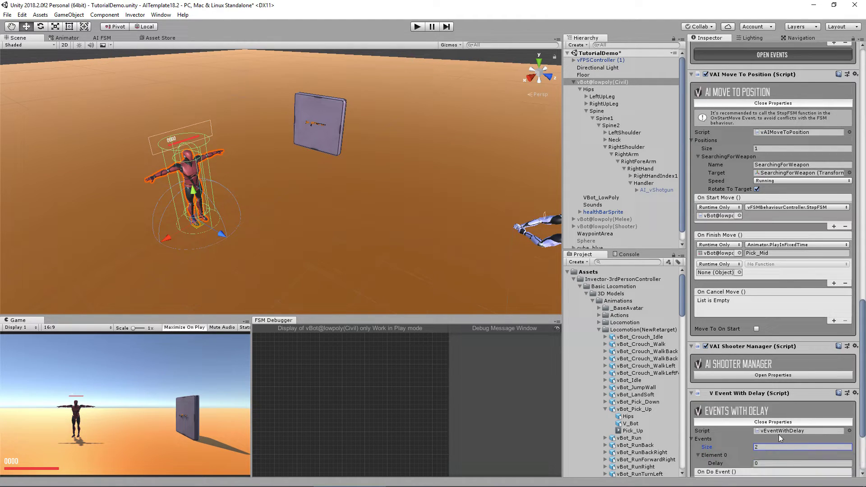
scroll(779, 434, down, 5)
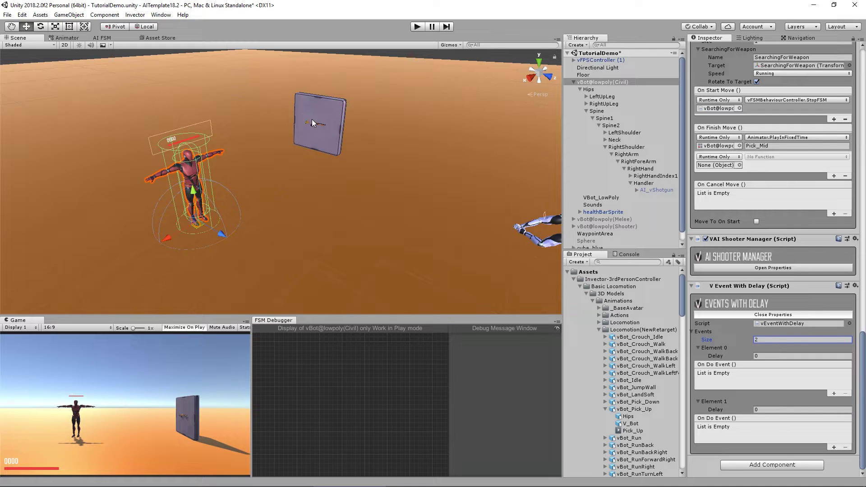
Step: Give Element 0 a 0.3 delay and make it call AI_vShotgun's GameObject.SetActive, unchecked
click(806, 356)
text(0.3)
click(834, 394)
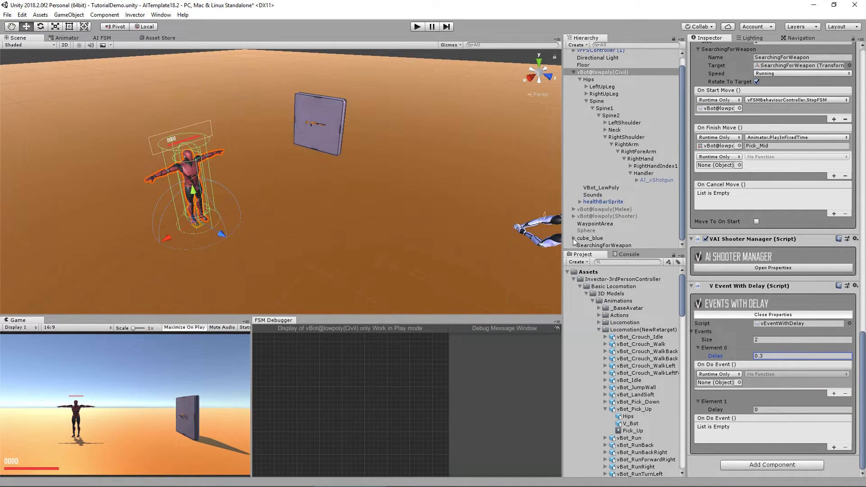
scroll(573, 232, down, 3)
drag(596, 209, 720, 385)
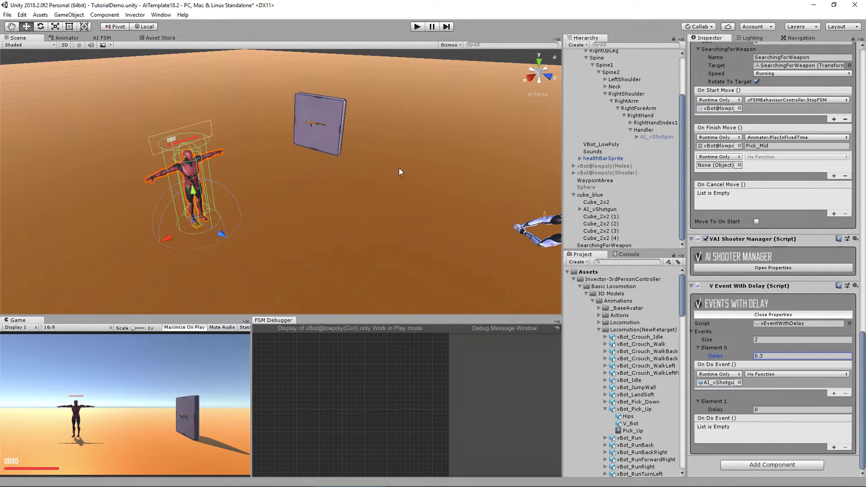
click(768, 375)
mouse_move(774, 398)
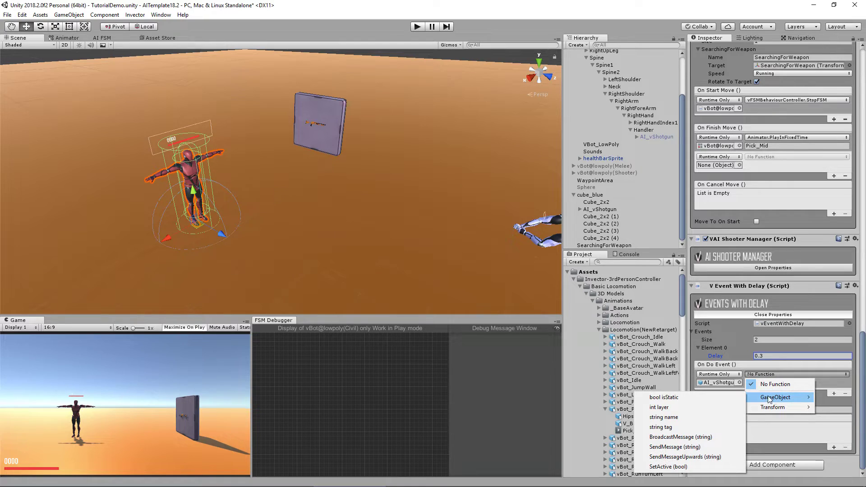
click(667, 468)
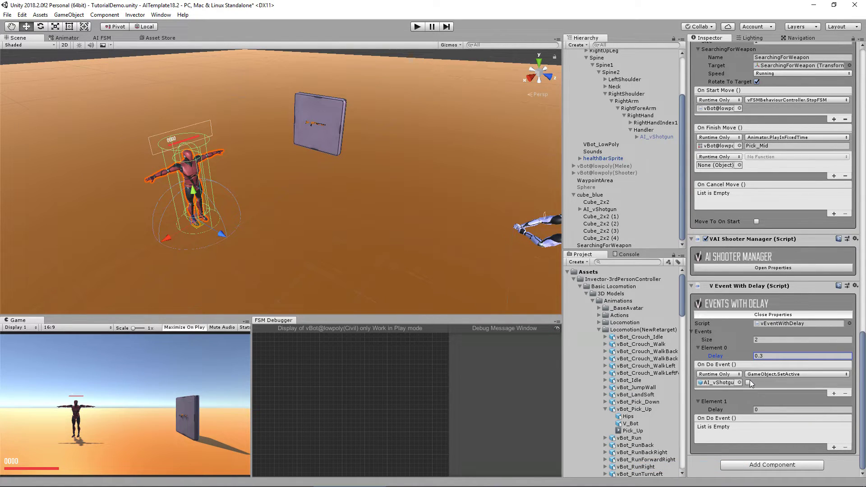
Step: Give Element 1 a 0.3 delay and an On Do Event entry targeting AI_vShotgun
click(834, 447)
click(768, 410)
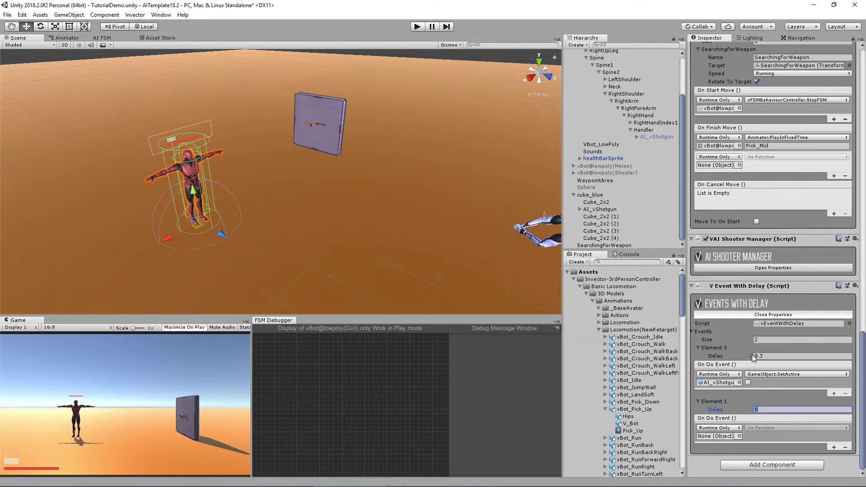
text(.3)
key(Return)
drag(653, 136, 720, 436)
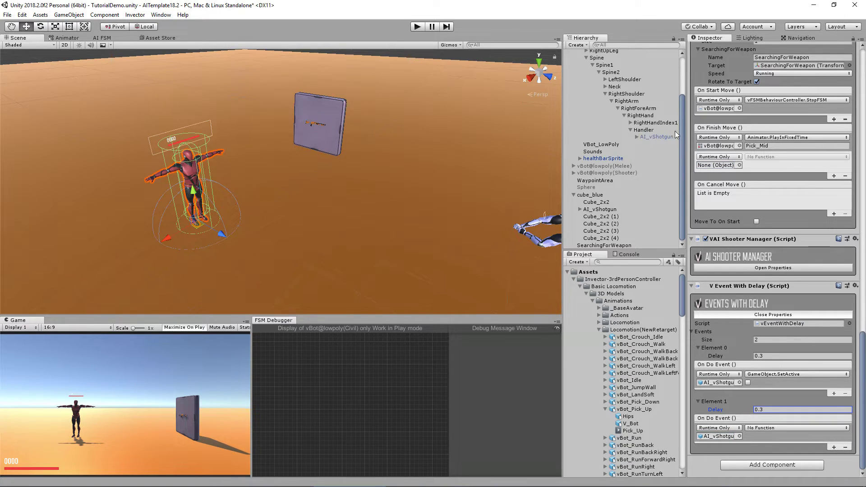
scroll(646, 113, up, 3)
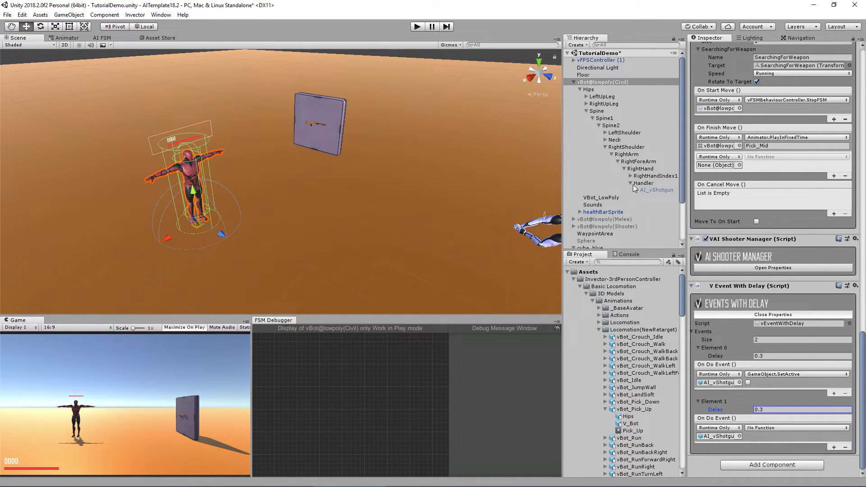
Step: Set Element 1 to call AI_vShotgun's GameObject.SetActive (bool) with the box ticked
click(763, 427)
mouse_move(775, 451)
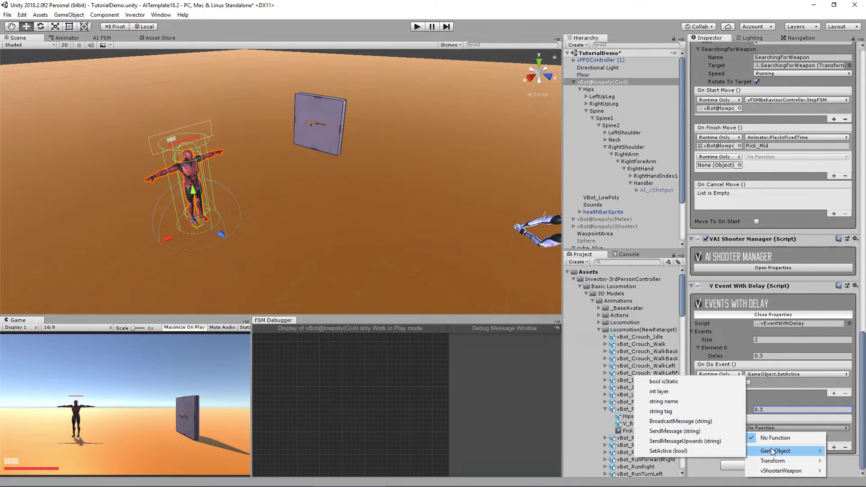
click(693, 450)
click(748, 436)
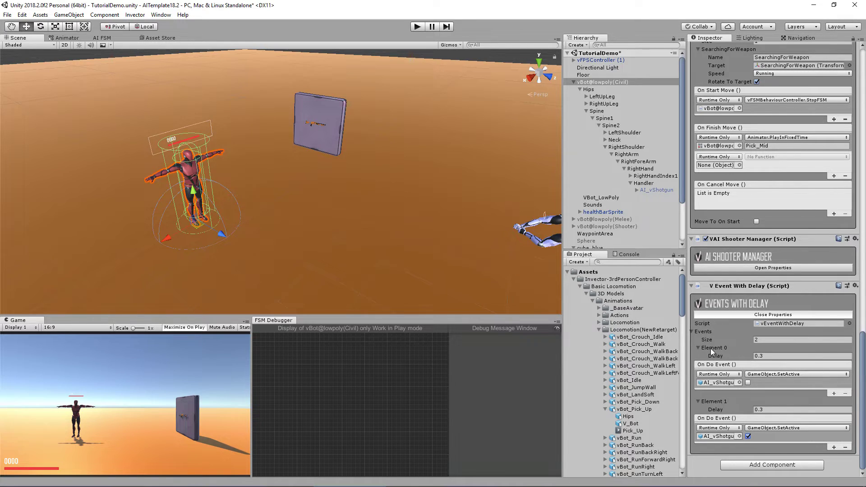
scroll(739, 100, up, 3)
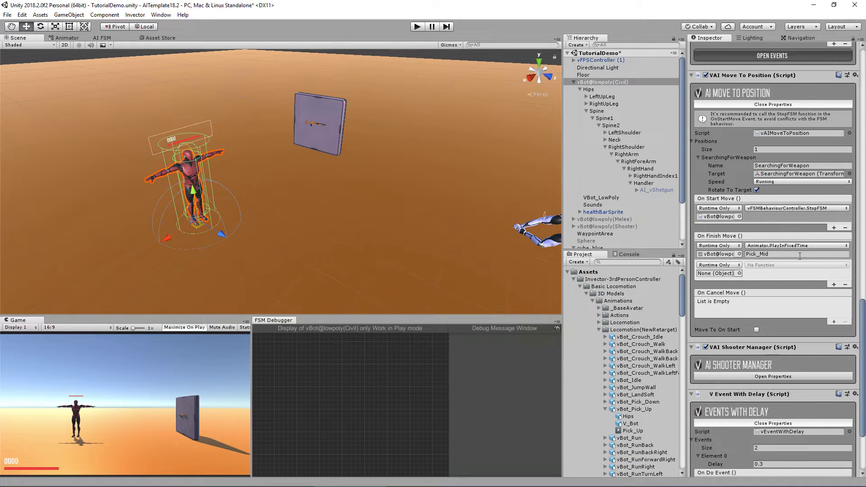
Step: Assign vBot@lowpoly(Civil) to the second On Finish Move slot and make it call vEventWithDelay.DoEvents ()
drag(579, 82, 725, 274)
click(763, 267)
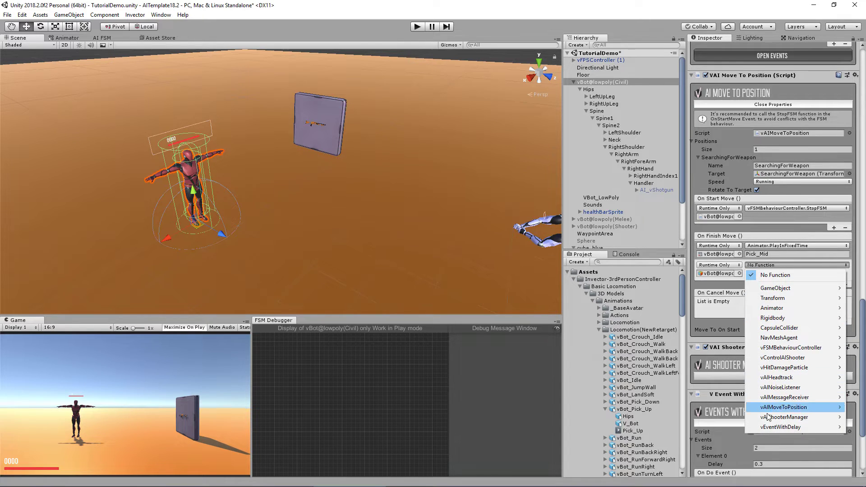
mouse_move(782, 431)
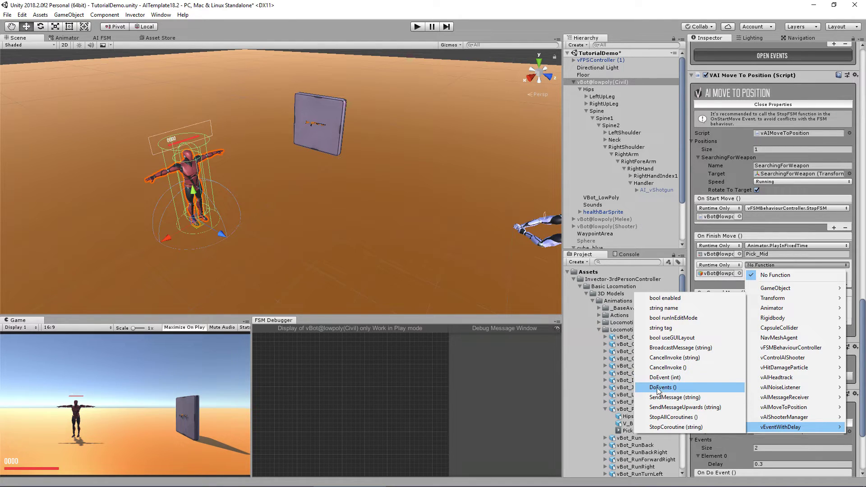
click(864, 384)
scroll(848, 389, down, 5)
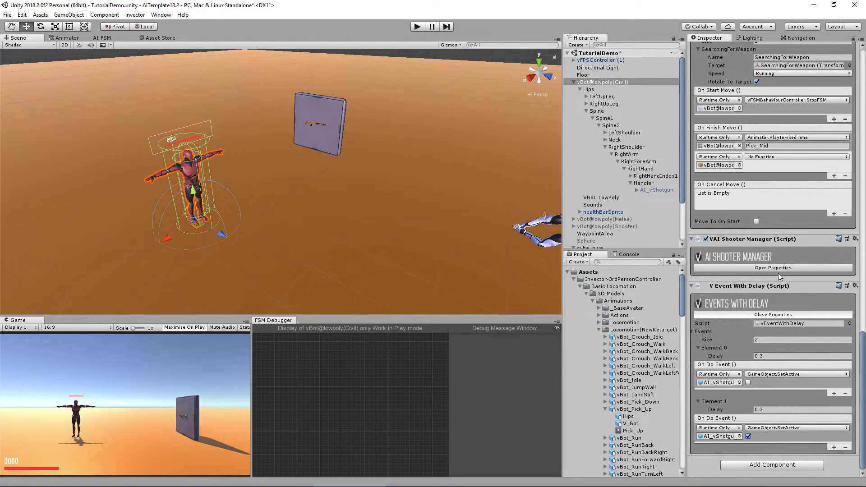
click(771, 157)
mouse_move(774, 318)
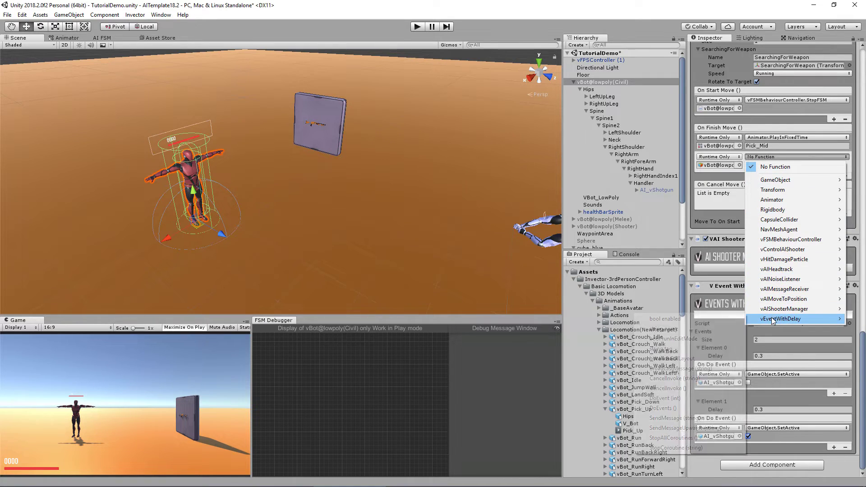
click(677, 398)
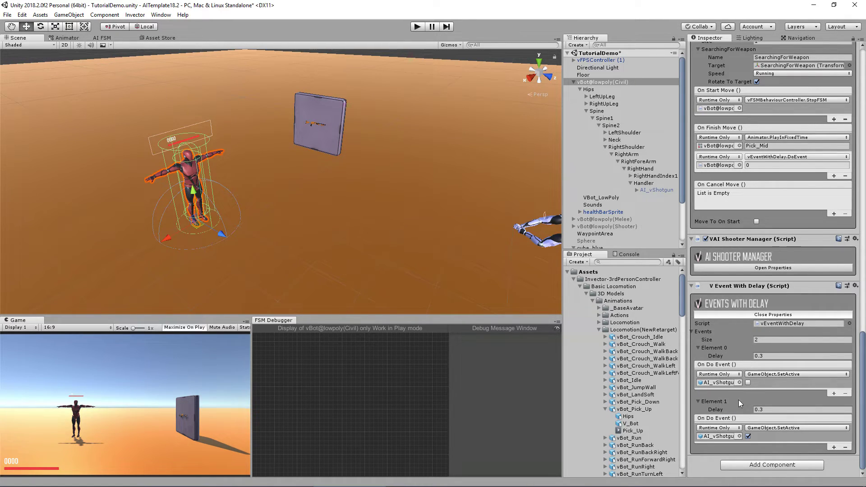
click(781, 157)
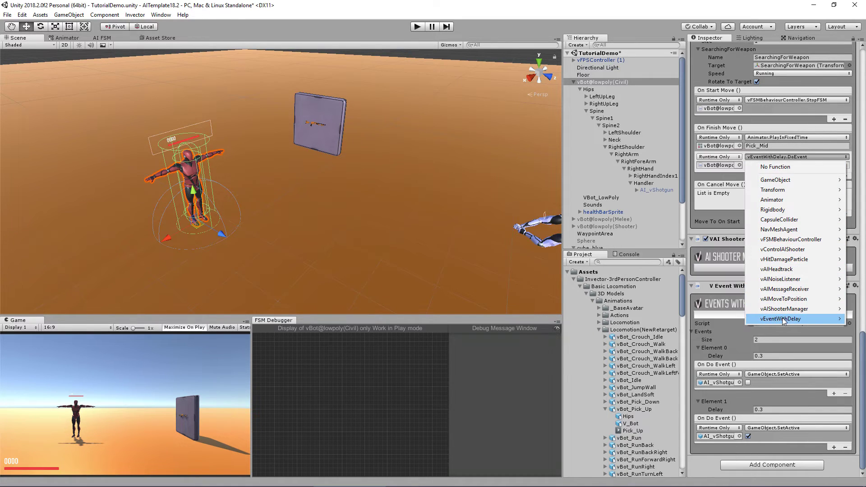
mouse_move(784, 321)
click(663, 408)
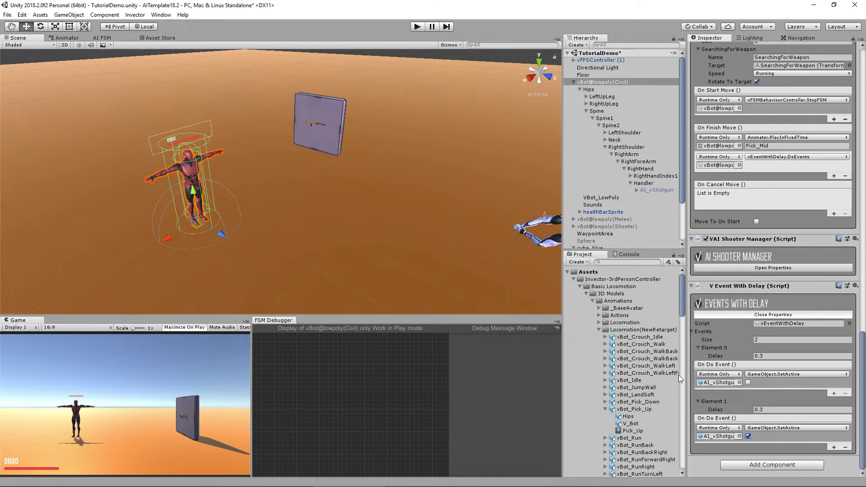
scroll(816, 140, up, 2)
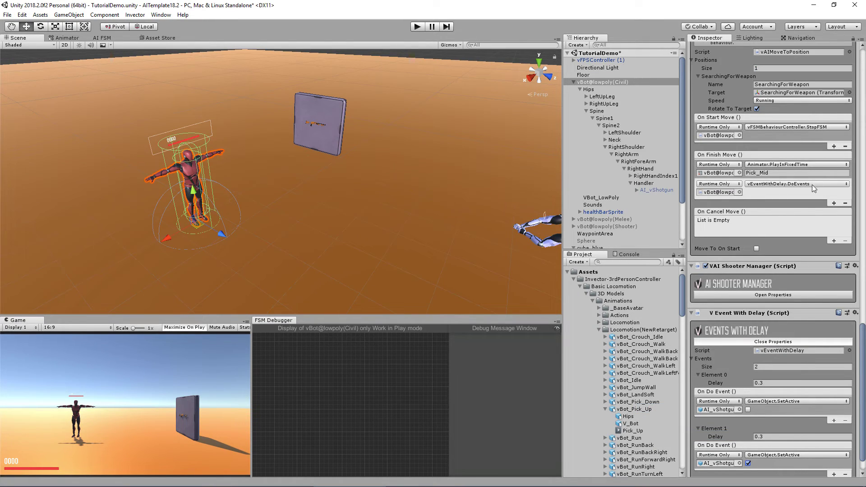
Step: Add a third On Finish Move listener calling the civilian's vFSMBehaviourController.StartFSM (), then clear the selection
click(835, 204)
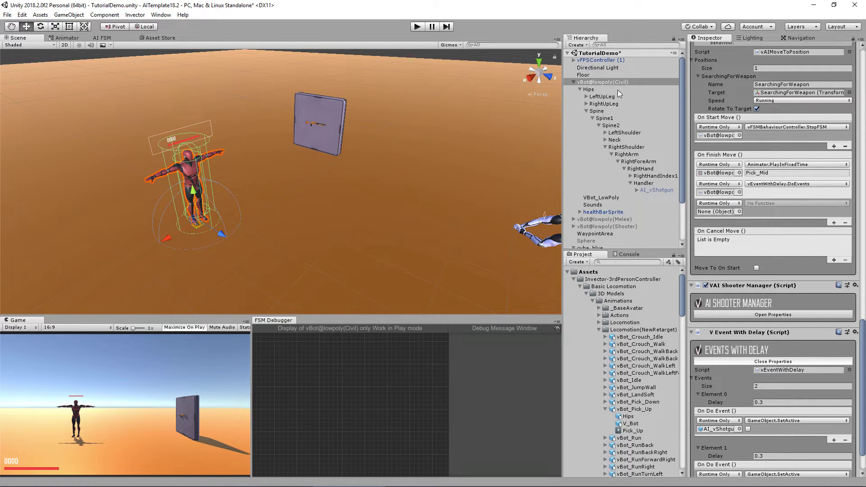
drag(617, 83, 722, 212)
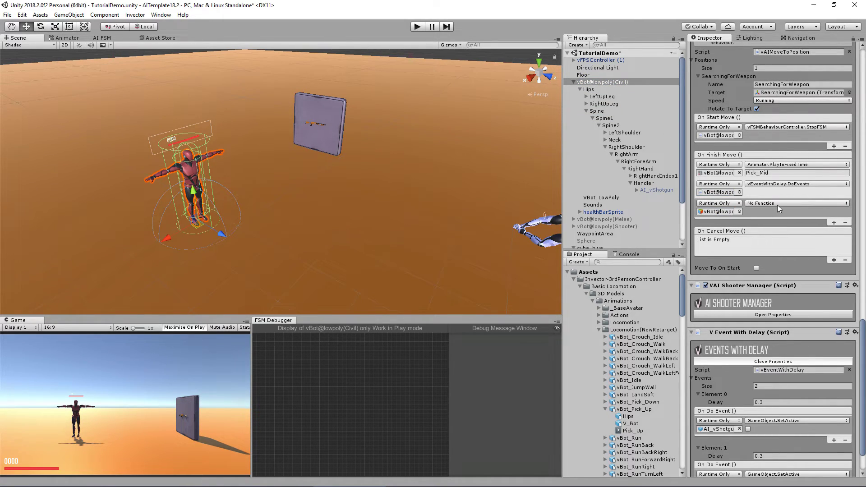
click(778, 204)
mouse_move(772, 289)
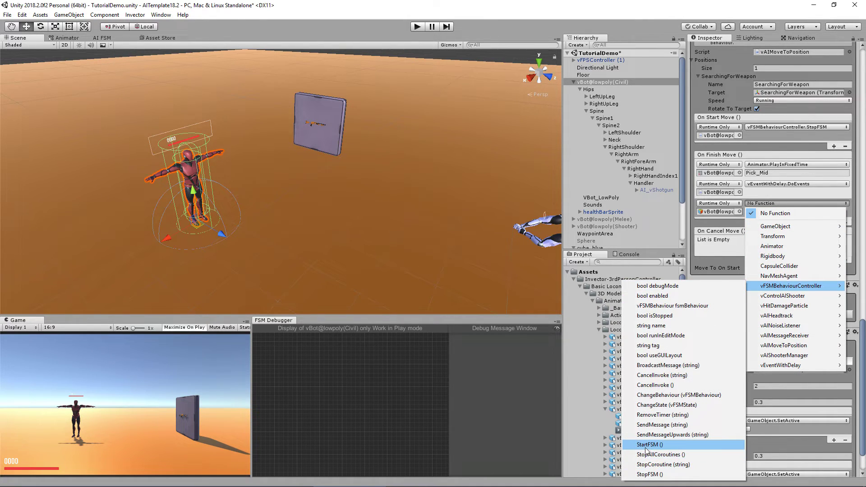
click(667, 445)
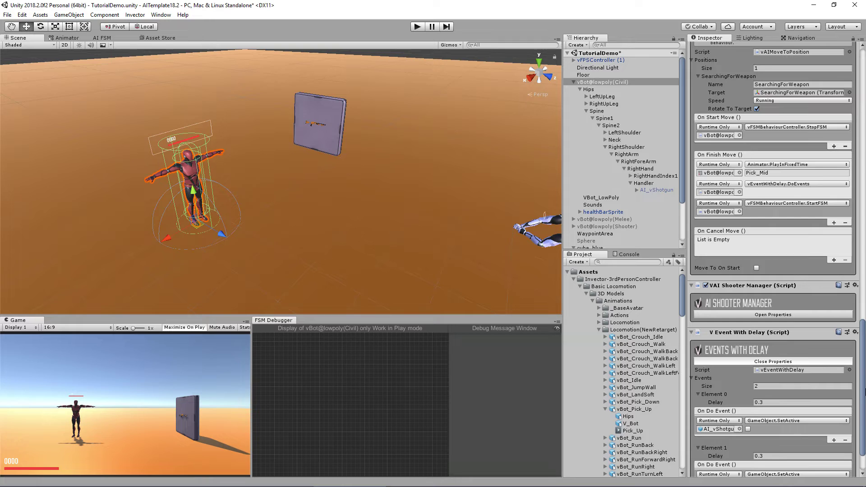
click(301, 136)
click(587, 188)
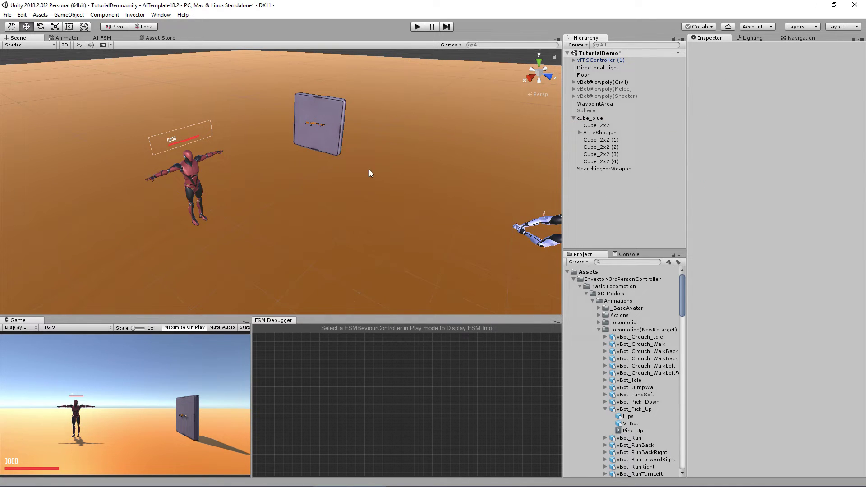
Step: Mark Cube_2x2 as Static and bake the navmesh around it from the Navigation window
click(336, 116)
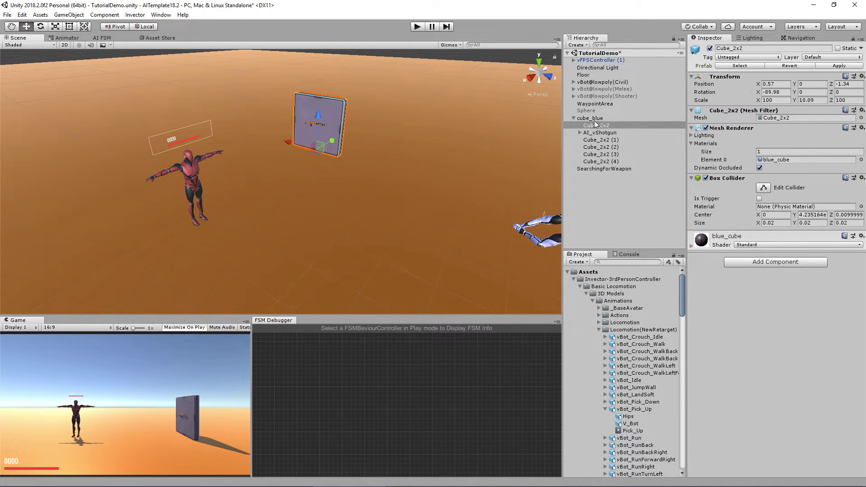
click(838, 48)
click(799, 38)
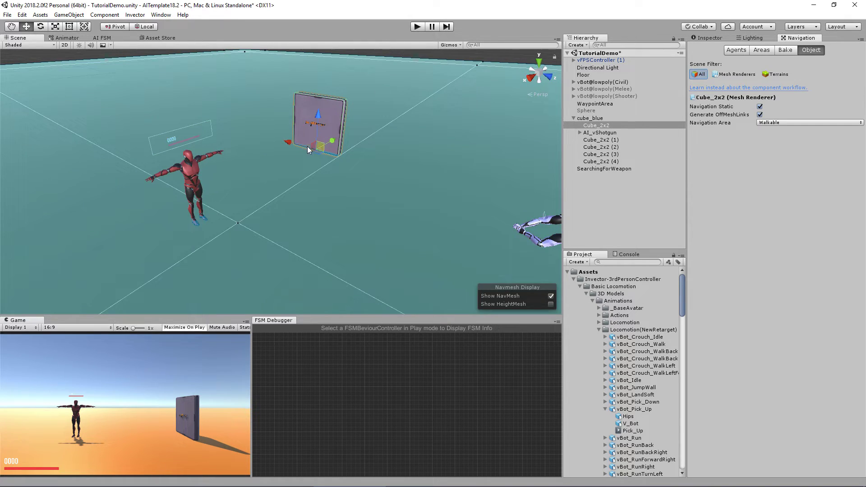
click(782, 51)
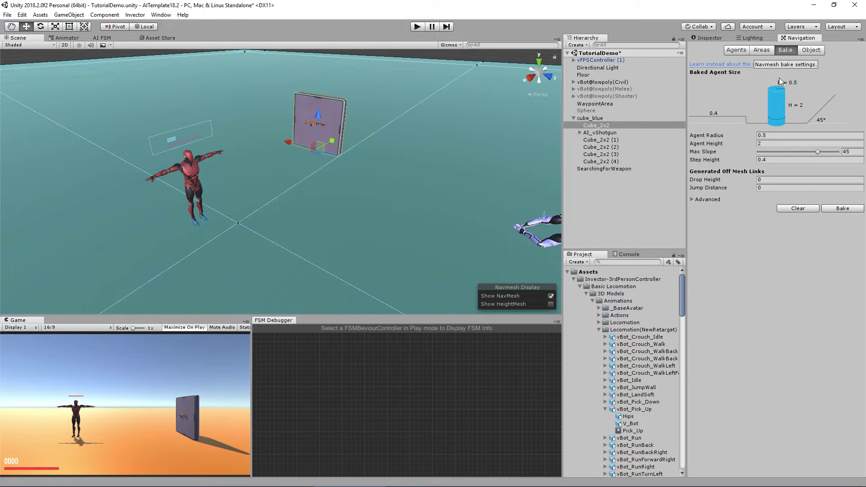
click(842, 208)
Step: Inspect the baked navmesh around the cube, select the SearchingForWeapon point and enter Play mode
key(f)
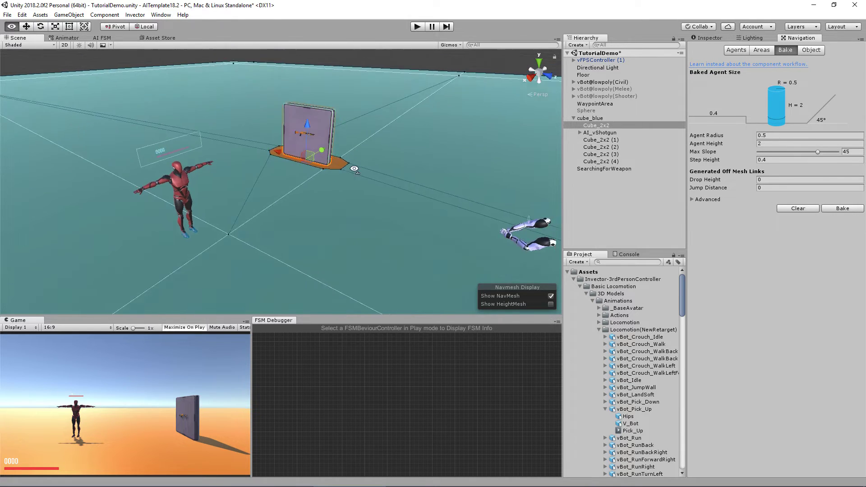
alt+drag(325, 212, 309, 229)
scroll(347, 228, down, 5)
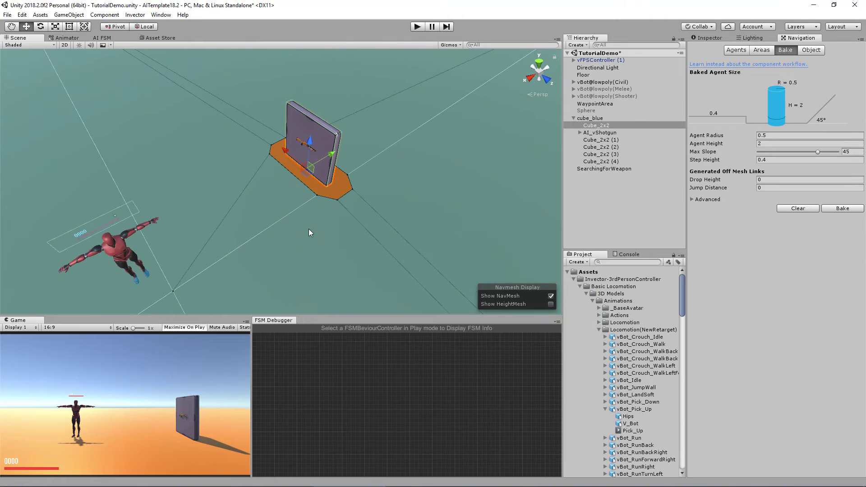
alt+drag(351, 117, 316, 118)
double_click(605, 169)
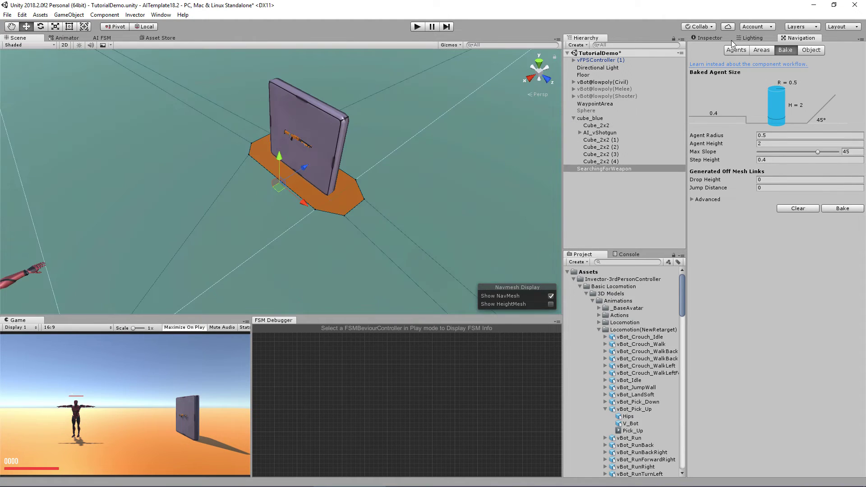
click(707, 37)
click(419, 27)
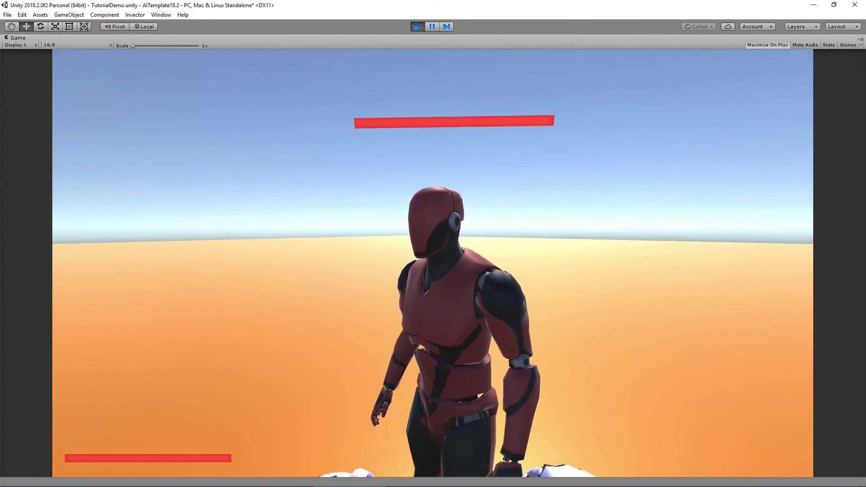
Step: Punch the civilian AI and watch it fetch the shotgun from the wall
click(433, 244)
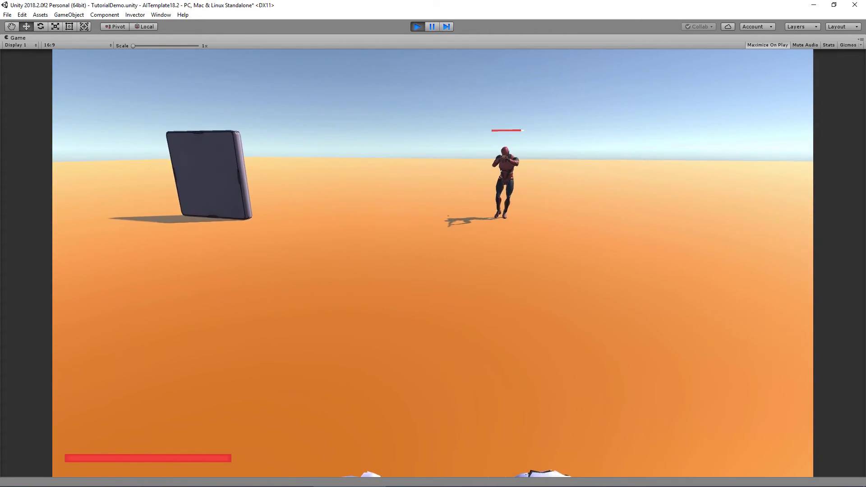
key(ctrl+p)
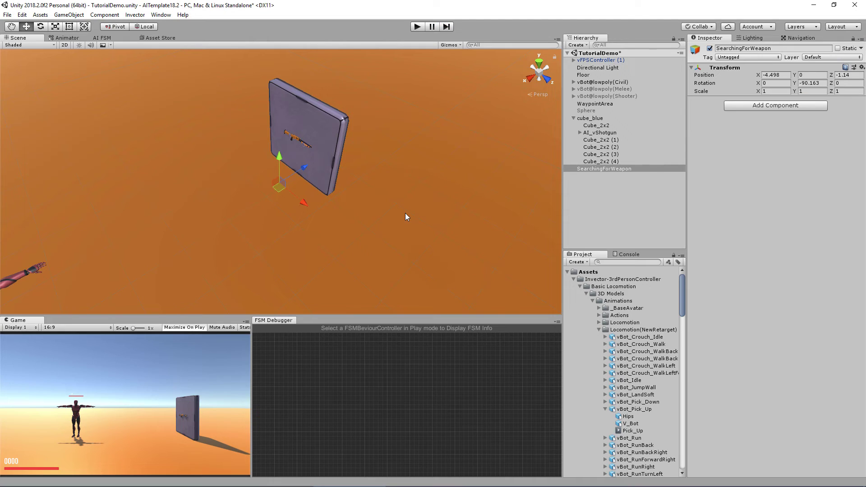
alt+drag(405, 213, 404, 162)
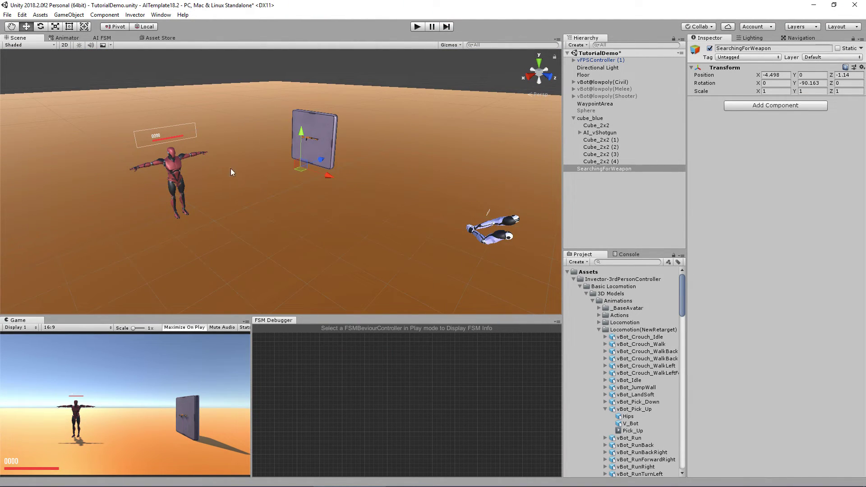
click(107, 39)
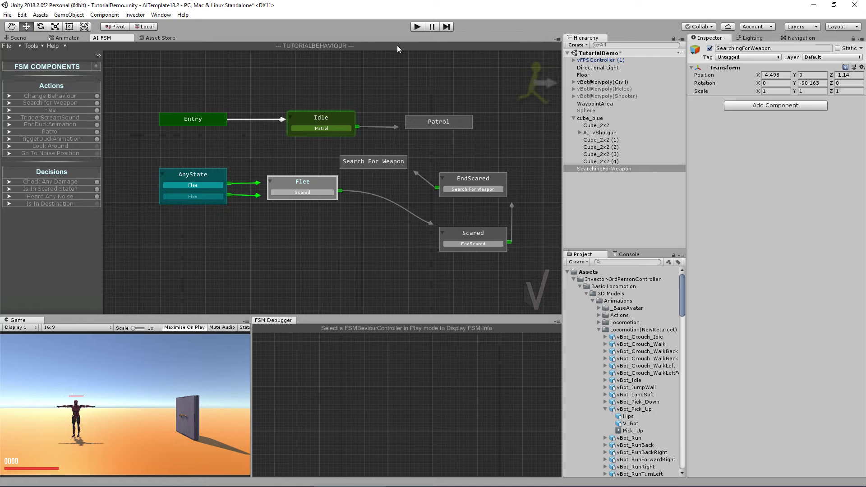
click(9, 96)
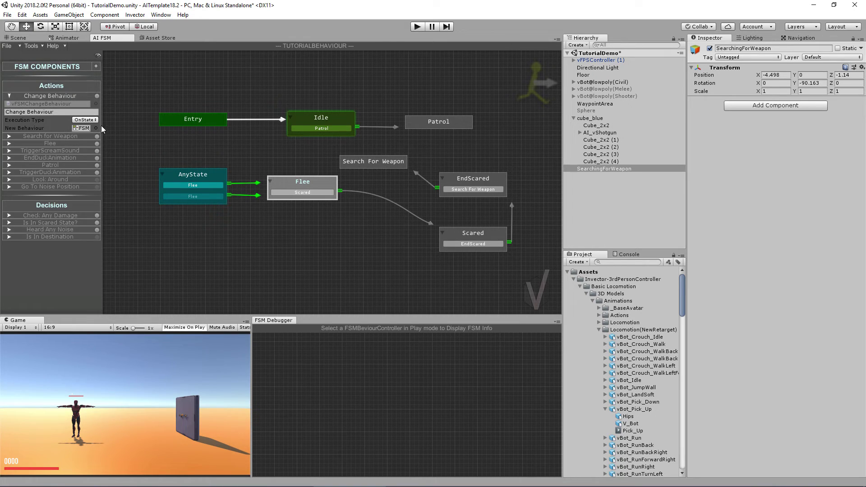
drag(103, 127, 121, 128)
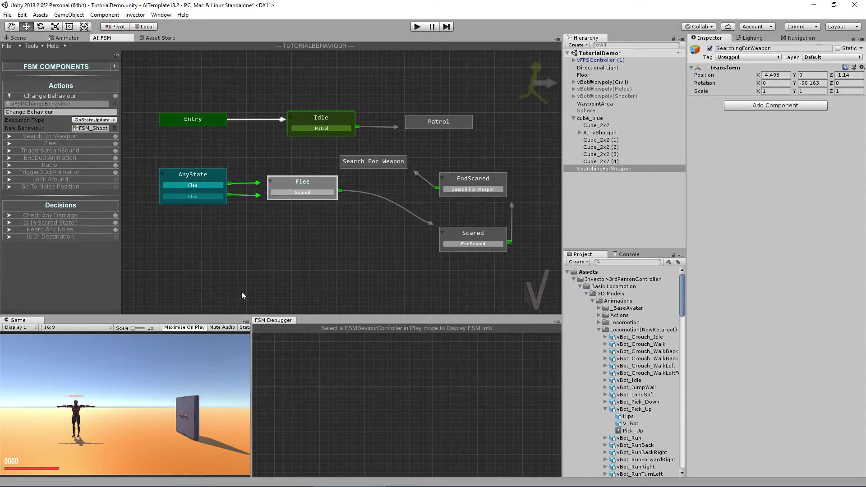
click(14, 37)
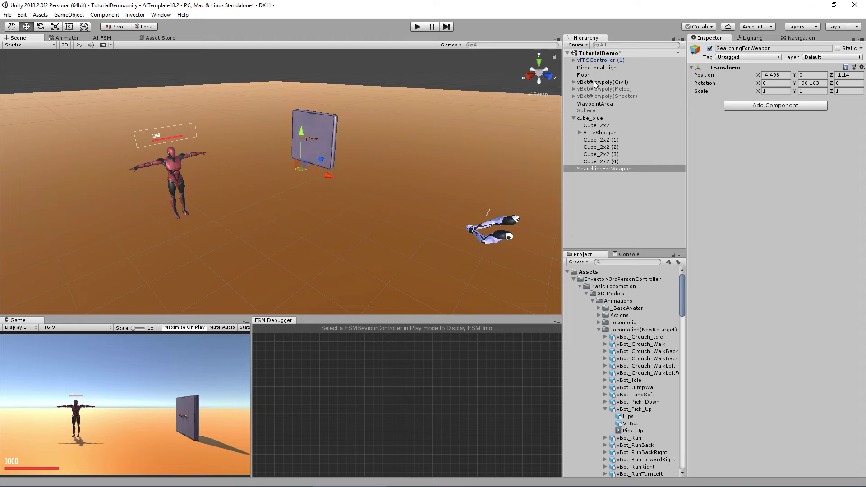
Step: Review vBot@lowpoly(Civil)'s components, then collapse Events With Delay, AI Move To Position and AI Message Receiver
click(594, 82)
scroll(731, 279, down, 10)
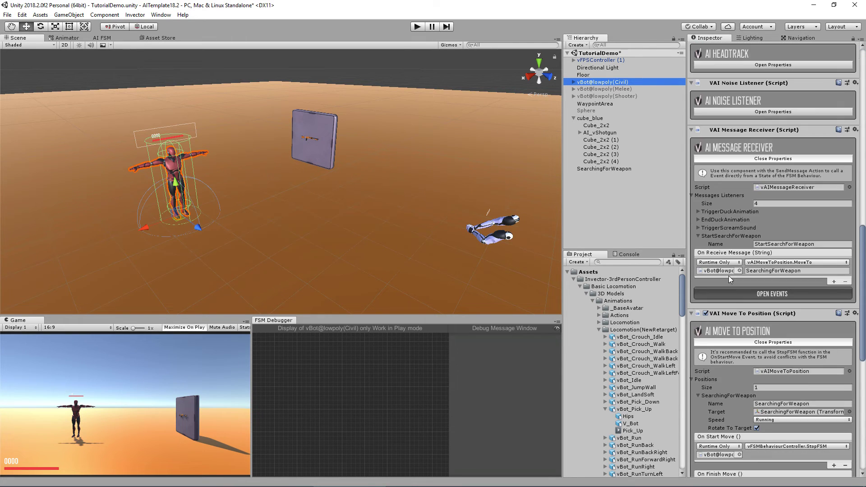
scroll(784, 344, down, 3)
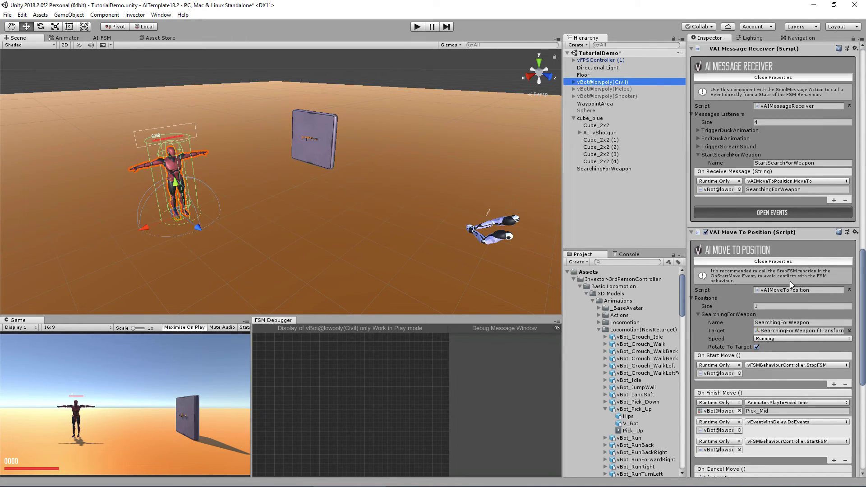
scroll(771, 281, down, 3)
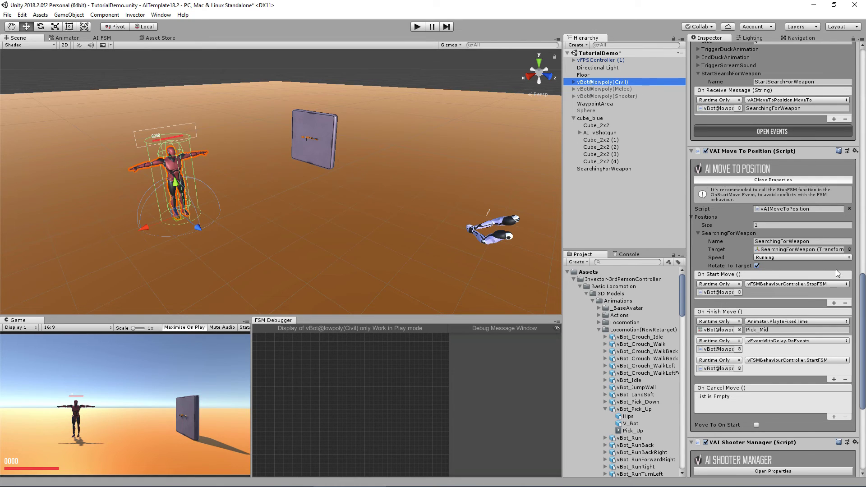
drag(864, 331, 865, 396)
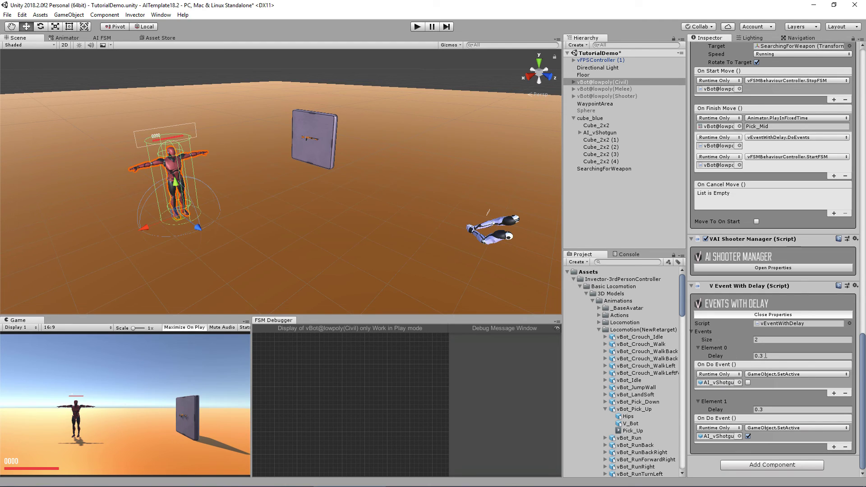
click(773, 315)
scroll(775, 342, up, 2)
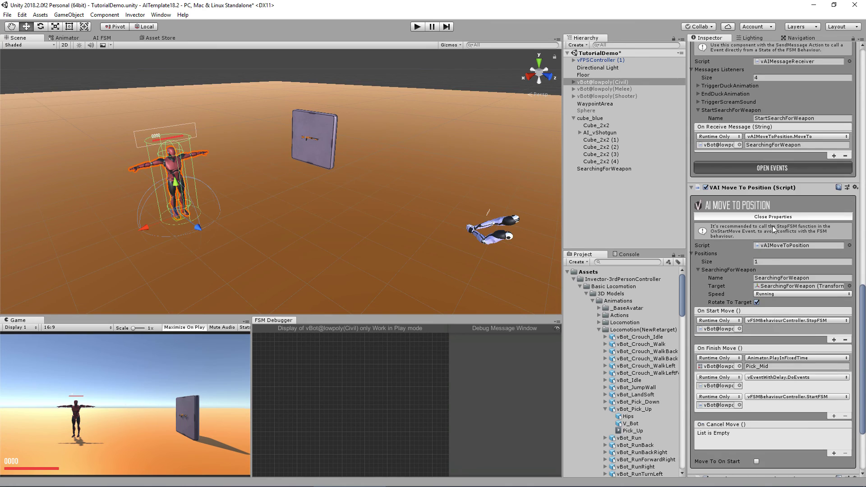
click(777, 227)
click(725, 169)
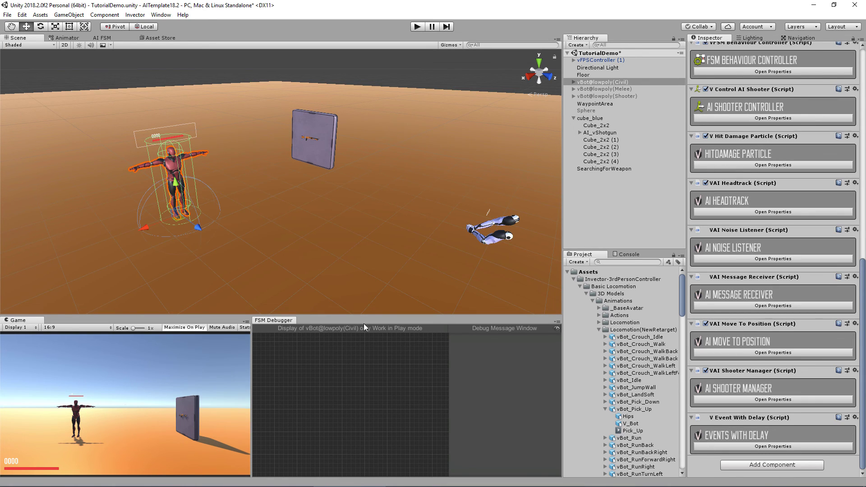